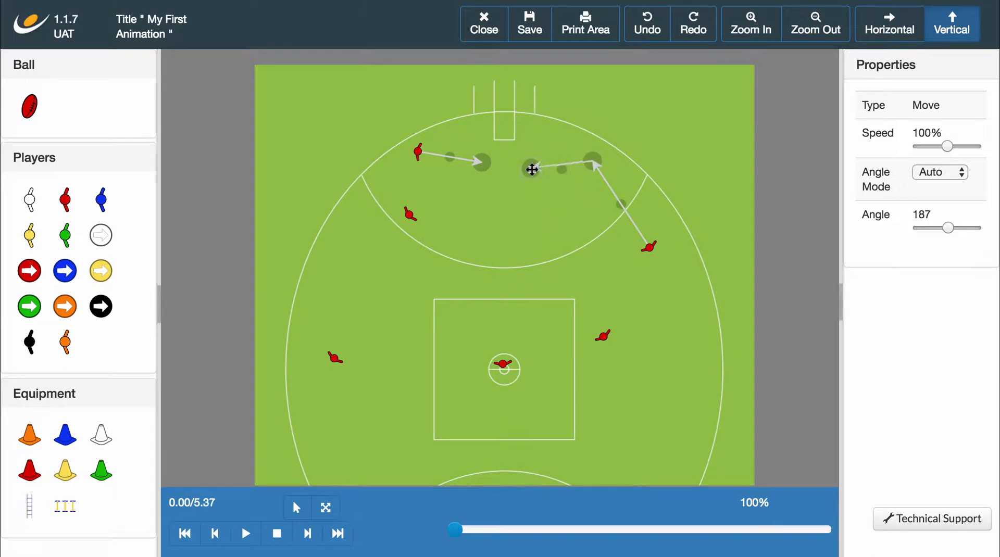
Step: Adjust the two-leg run ahead of goal by moving its middle waypoint outward, closer to the right end of the 50-metre arc
{"action": "left_click", "coordinate": [614, 168]}
{"action": "left_click_drag", "start_coordinate": [594, 161], "coordinate": [612, 171]}
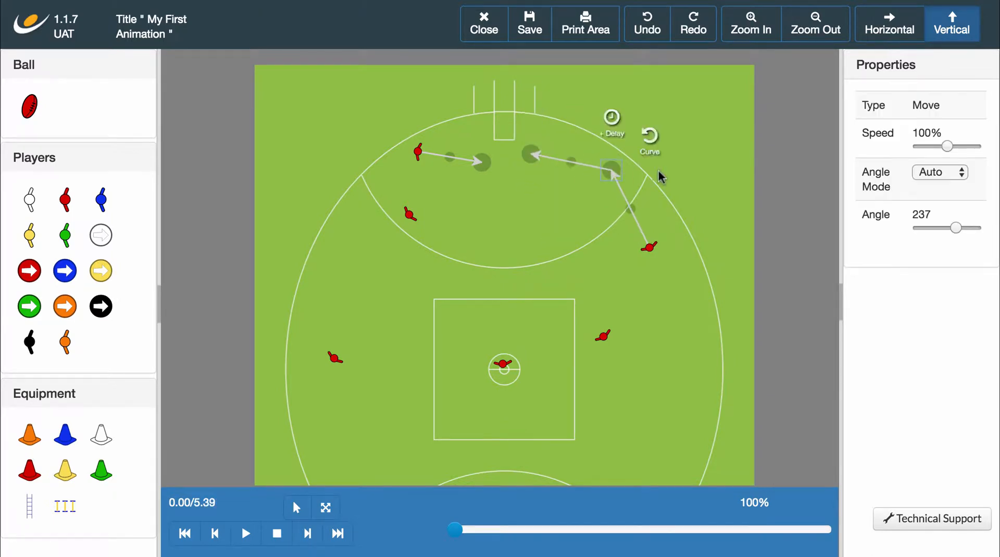
{"action": "left_click", "coordinate": [685, 173]}
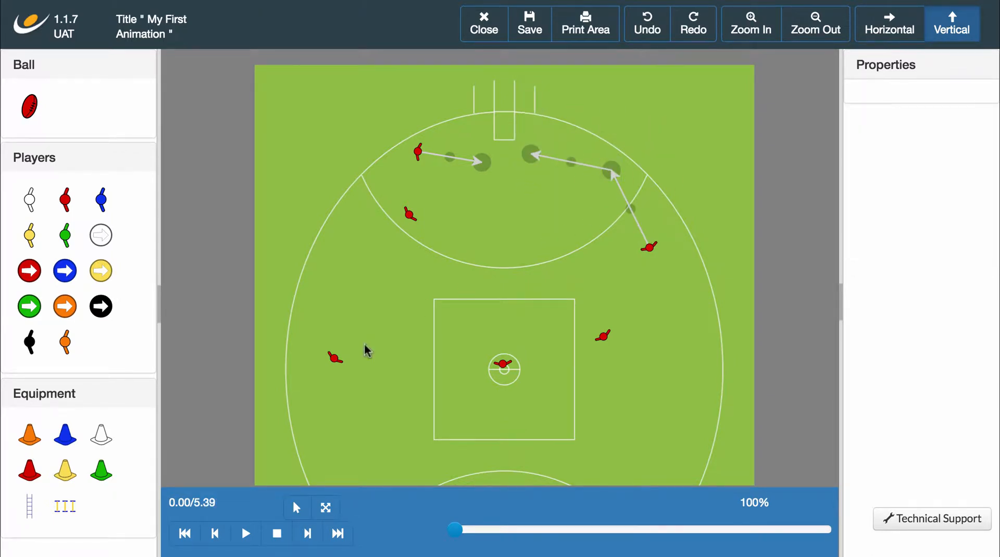
Step: Draw a run for the red player on the left wing, ending on the left part of the 50-metre arc
{"action": "left_click", "coordinate": [347, 359]}
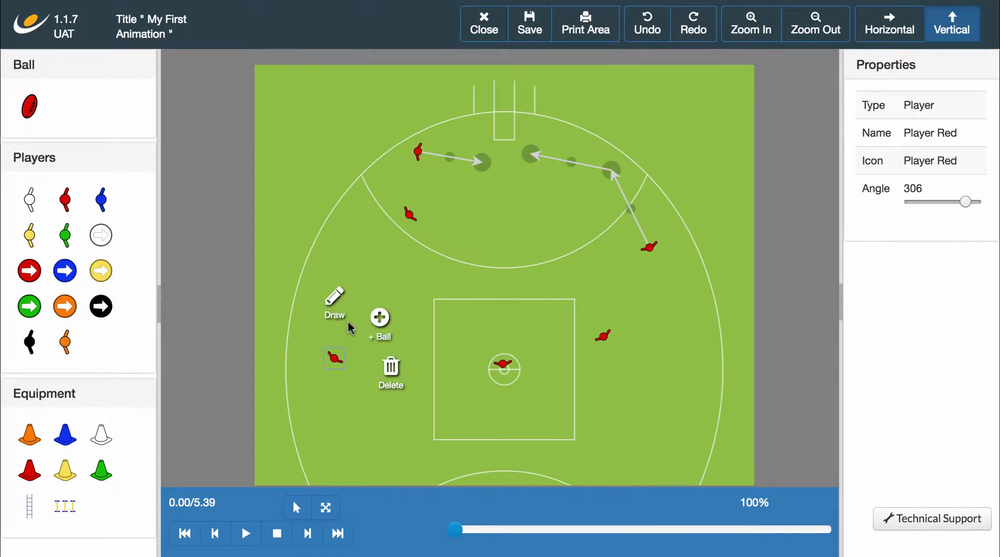
{"action": "left_click", "coordinate": [335, 300]}
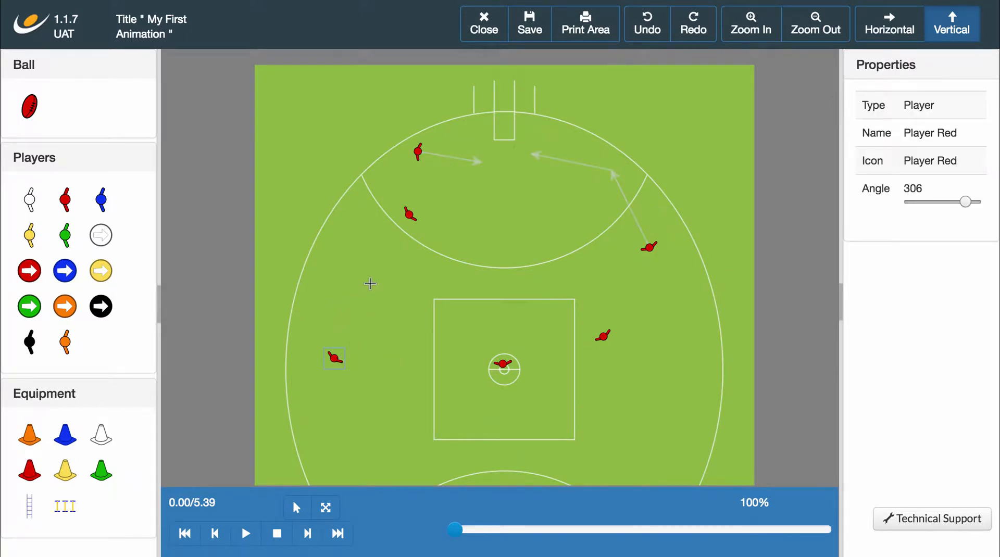
{"action": "left_click", "coordinate": [428, 243]}
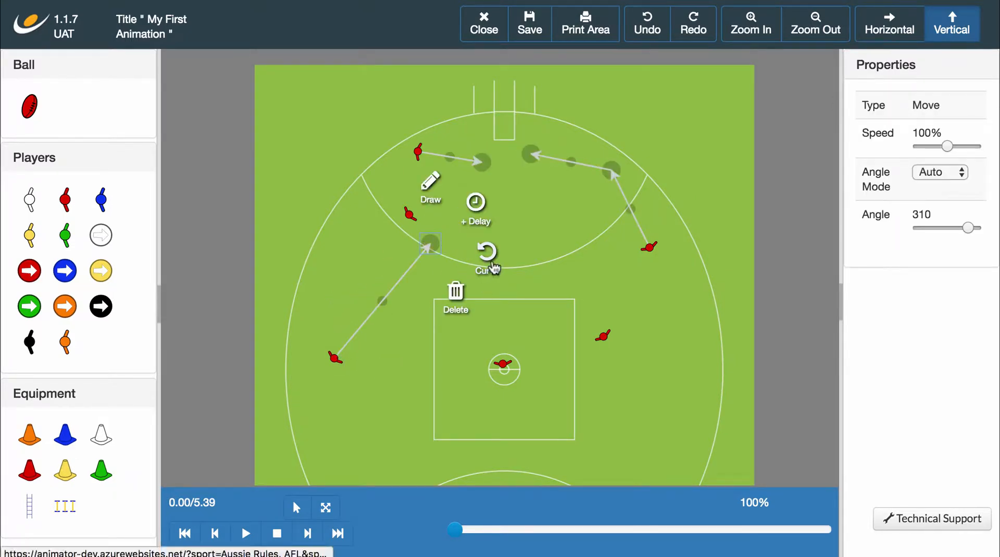
Step: Curve the left-wing player's run so it bows outward toward the left boundary before turning in to the arc
{"action": "left_click", "coordinate": [494, 269]}
{"action": "left_click_drag", "start_coordinate": [383, 318], "coordinate": [353, 248]}
{"action": "left_click_drag", "start_coordinate": [332, 284], "coordinate": [312, 284]}
{"action": "left_click_drag", "start_coordinate": [351, 251], "coordinate": [298, 249]}
{"action": "left_click_drag", "start_coordinate": [312, 284], "coordinate": [326, 254]}
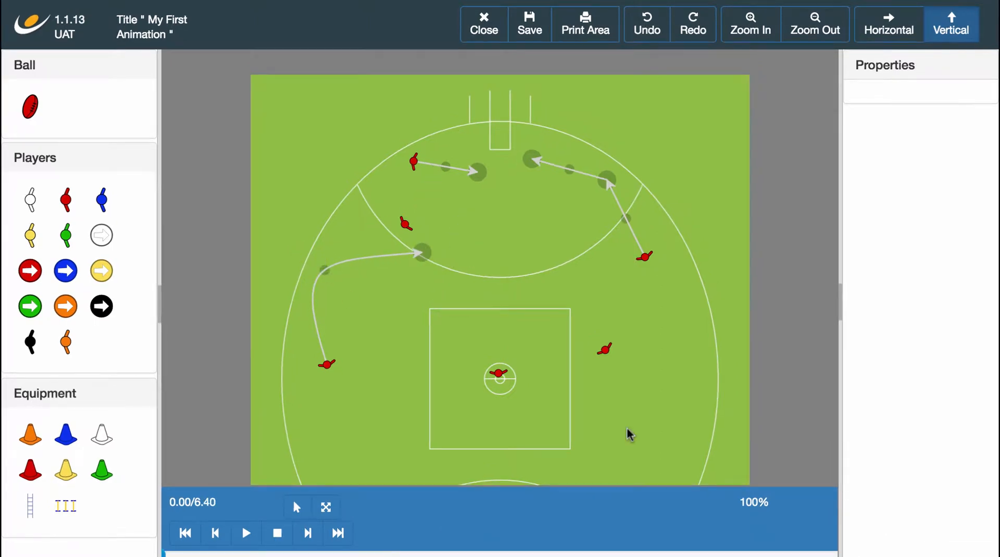
Step: Give a ball to the red player right of the centre square and move that player onto the square's right edge
{"action": "left_click", "coordinate": [605, 352]}
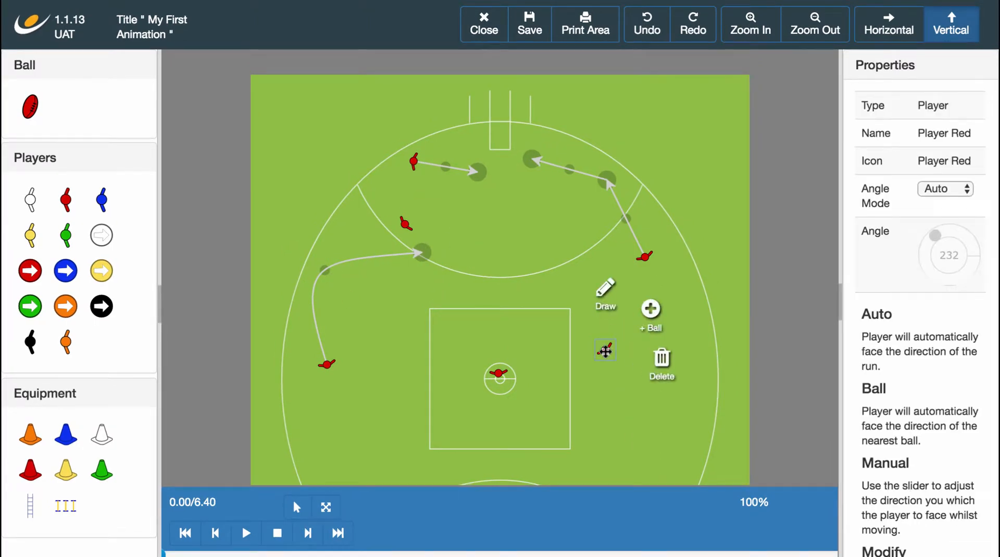
{"action": "left_click", "coordinate": [651, 315]}
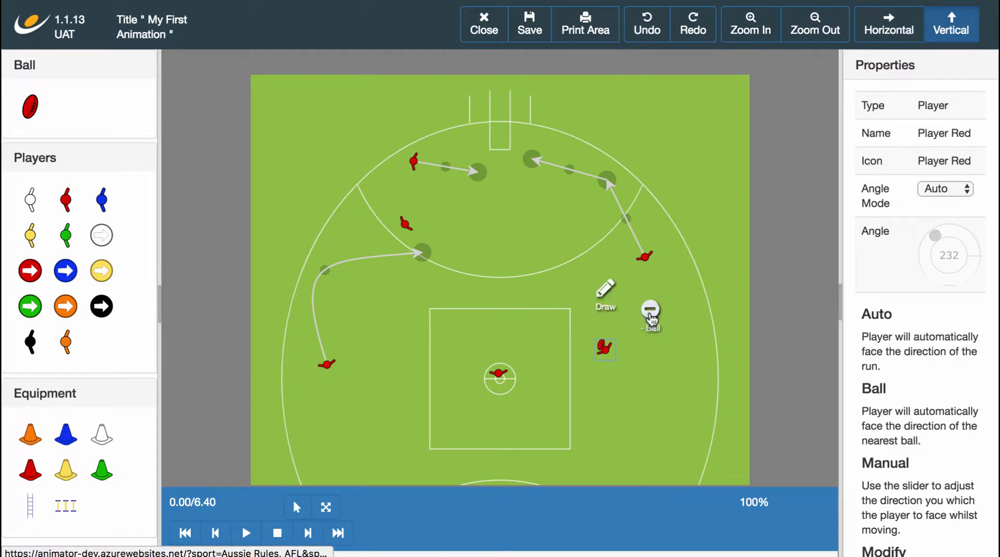
{"action": "left_click", "coordinate": [636, 356]}
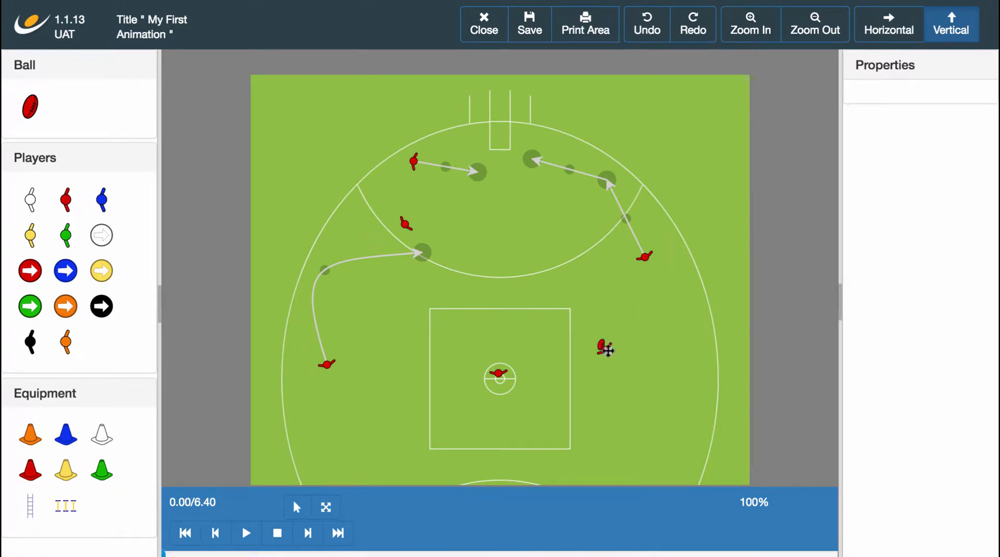
{"action": "left_click_drag", "start_coordinate": [605, 348], "coordinate": [573, 384]}
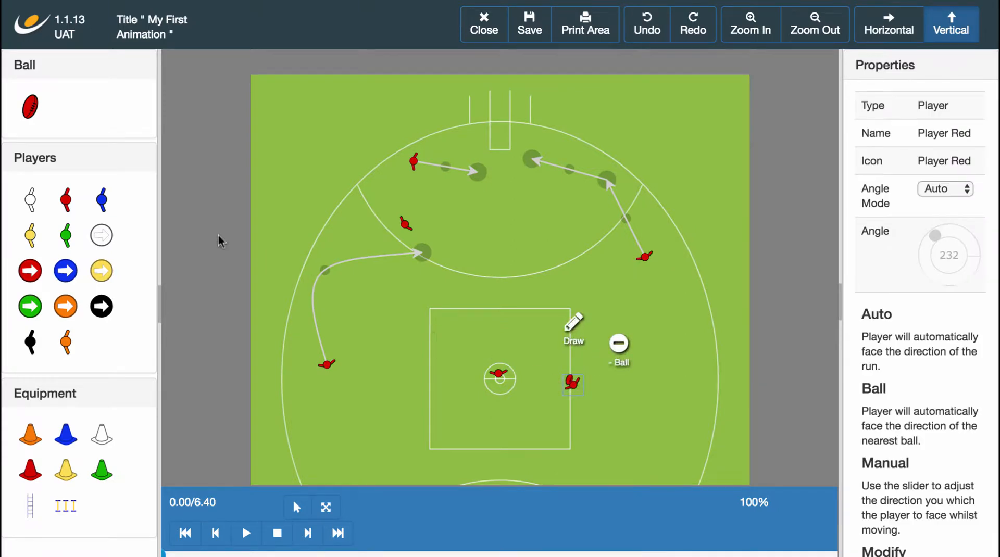
Step: Place another red player on the square's right edge, just below the first ball carrier, and give this player a ball
{"action": "left_click", "coordinate": [74, 202]}
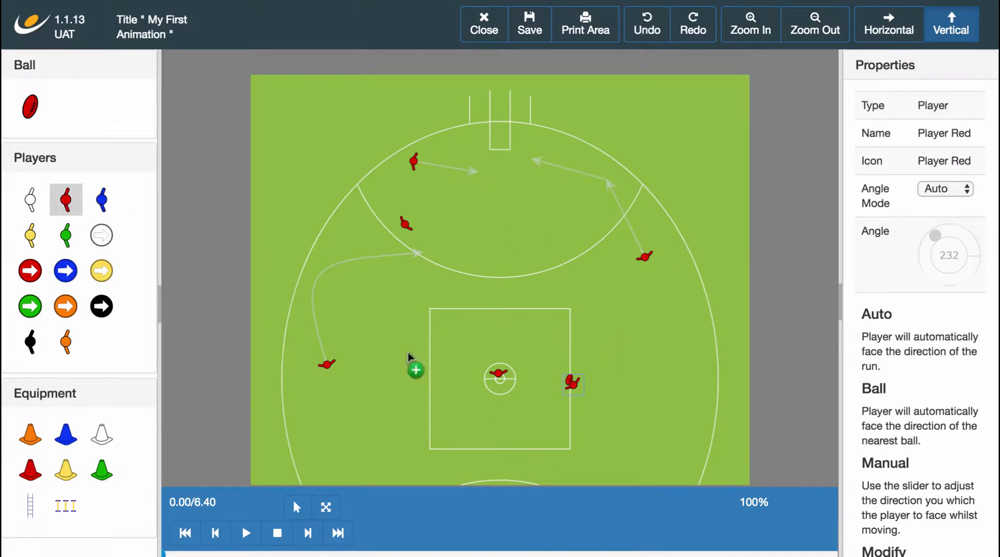
{"action": "left_click", "coordinate": [571, 420]}
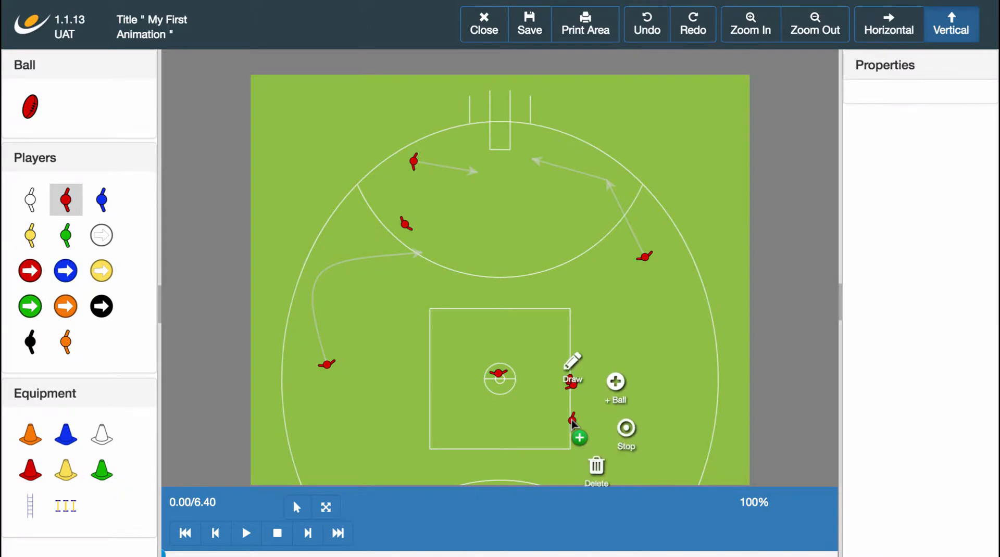
{"action": "left_click", "coordinate": [619, 384]}
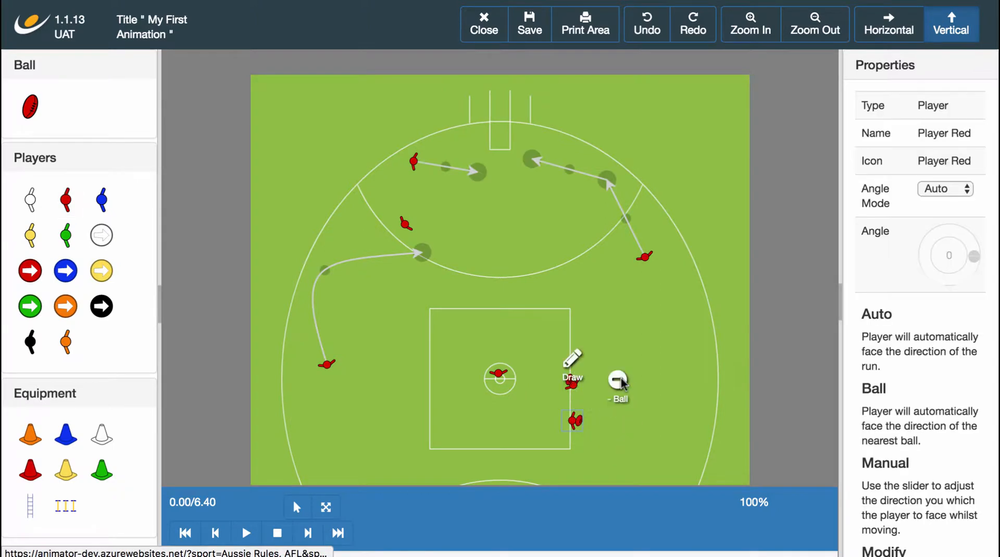
{"action": "left_click", "coordinate": [642, 431]}
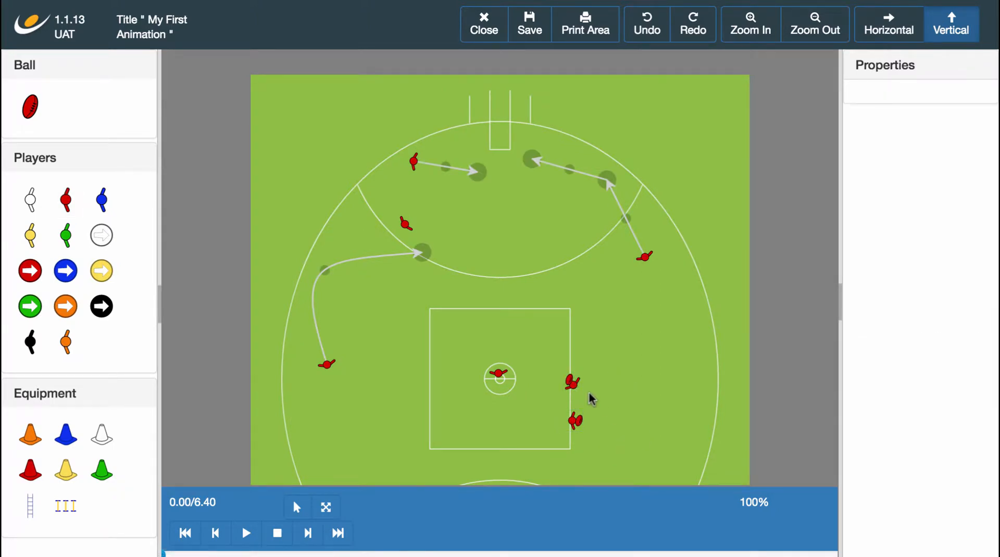
Step: Draw a horizontal Kick from the upper ball carrier toward the right boundary and preview the animation
{"action": "left_click", "coordinate": [573, 385]}
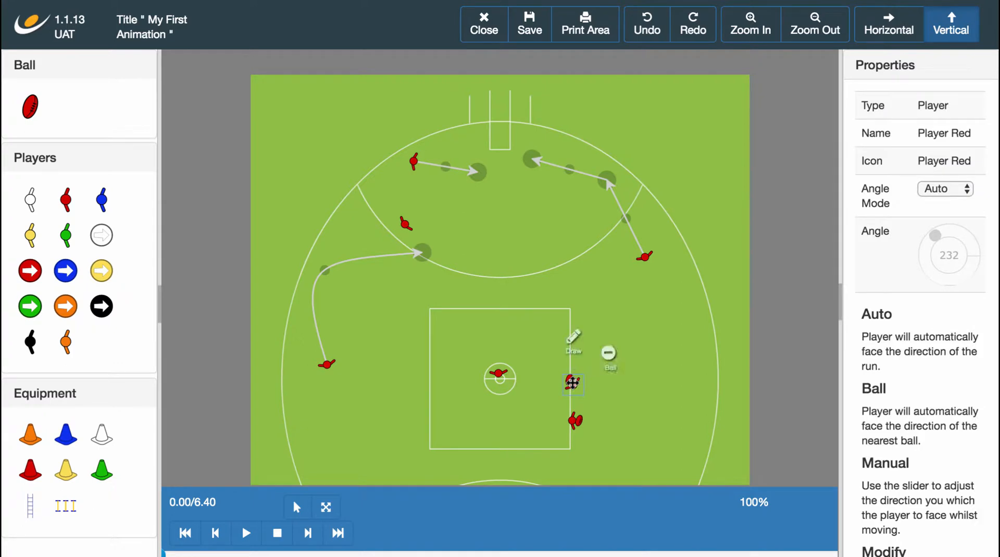
{"action": "left_click", "coordinate": [577, 333]}
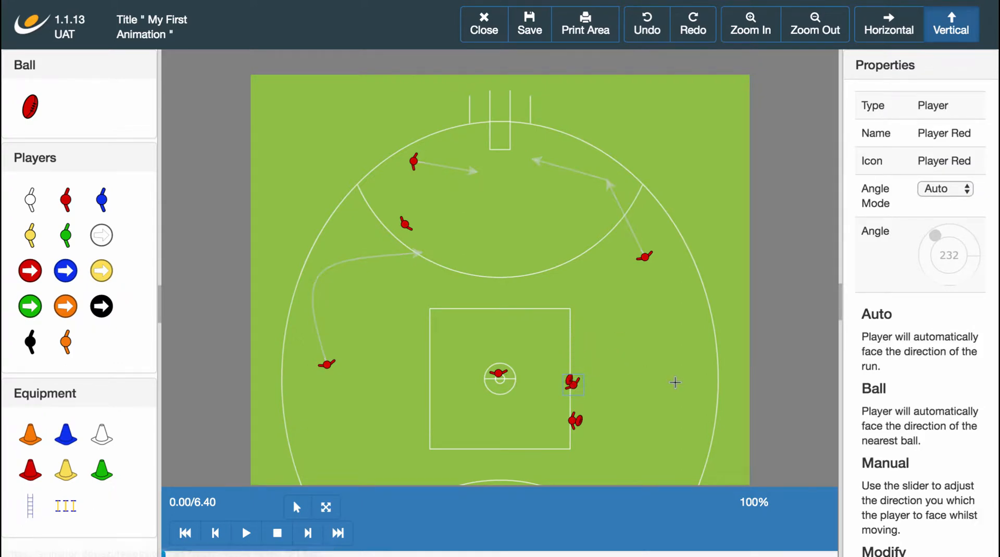
{"action": "left_click", "coordinate": [690, 385]}
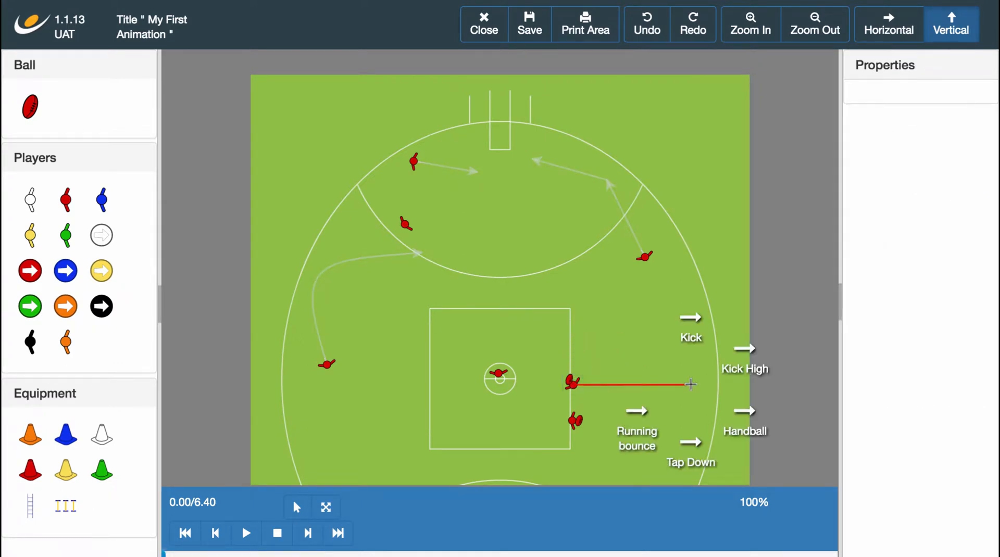
{"action": "left_click", "coordinate": [693, 338]}
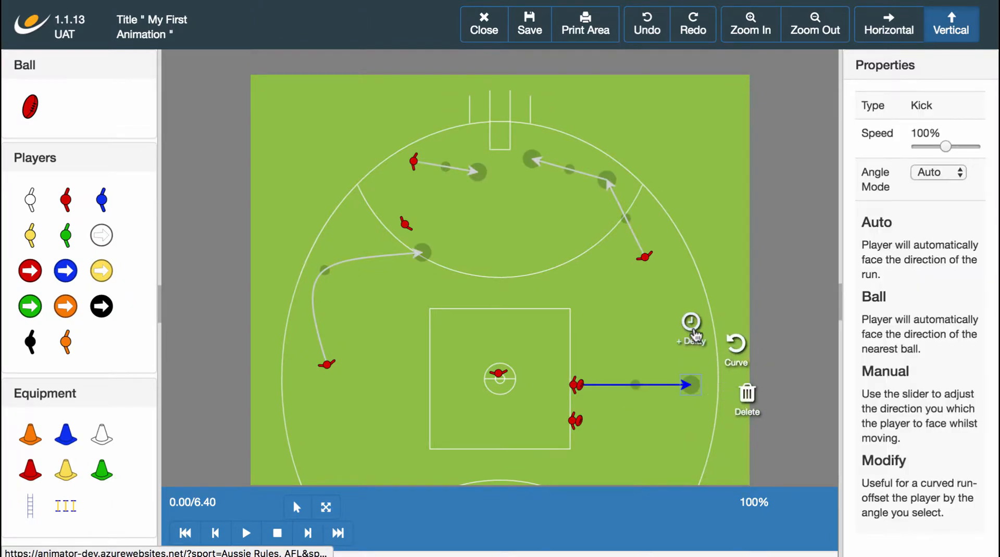
{"action": "left_click", "coordinate": [636, 460]}
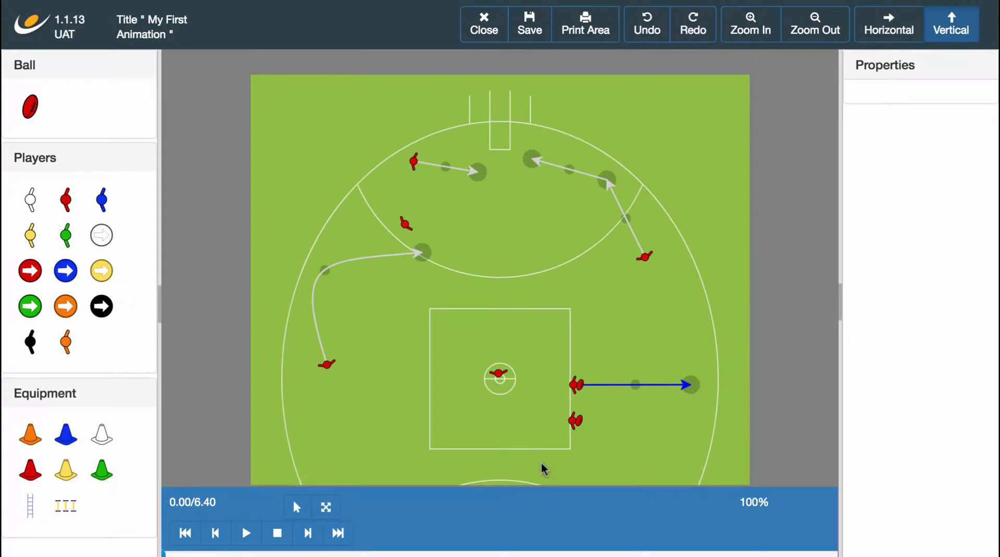
{"action": "left_click", "coordinate": [250, 532]}
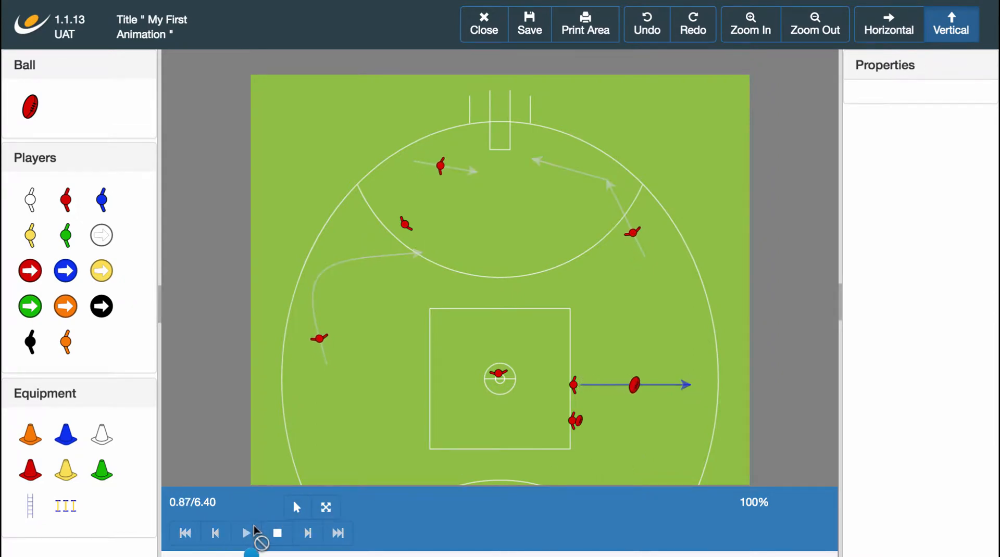
{"action": "left_click", "coordinate": [277, 535]}
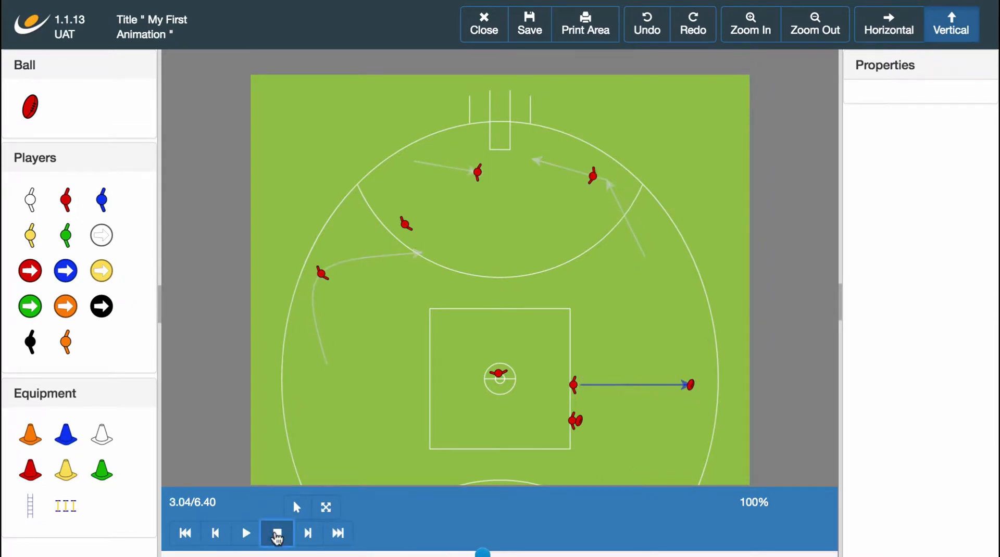
Step: Draw a horizontal Tap Down from the lower ball carrier, parallel to the kick above, and preview the animation
{"action": "left_click", "coordinate": [575, 420]}
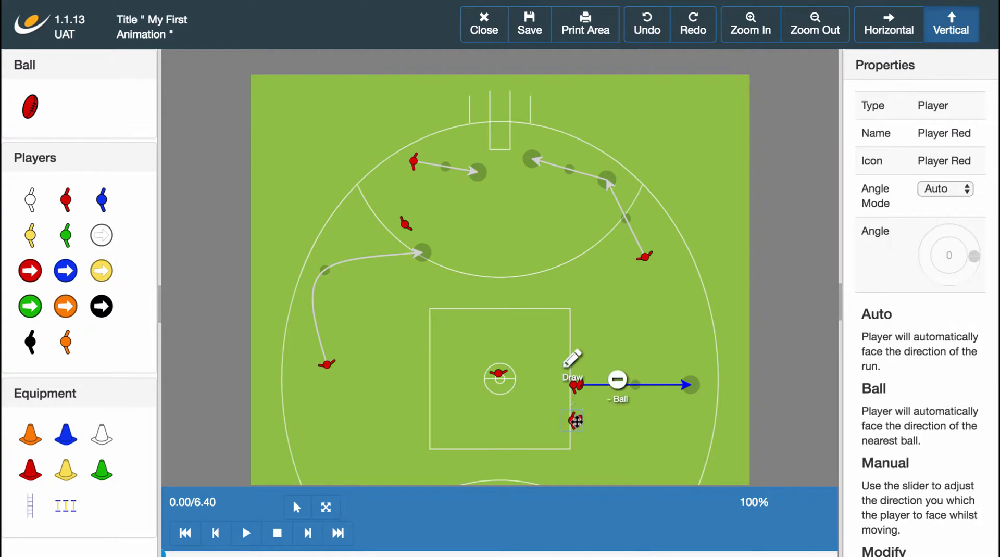
{"action": "left_click", "coordinate": [688, 419]}
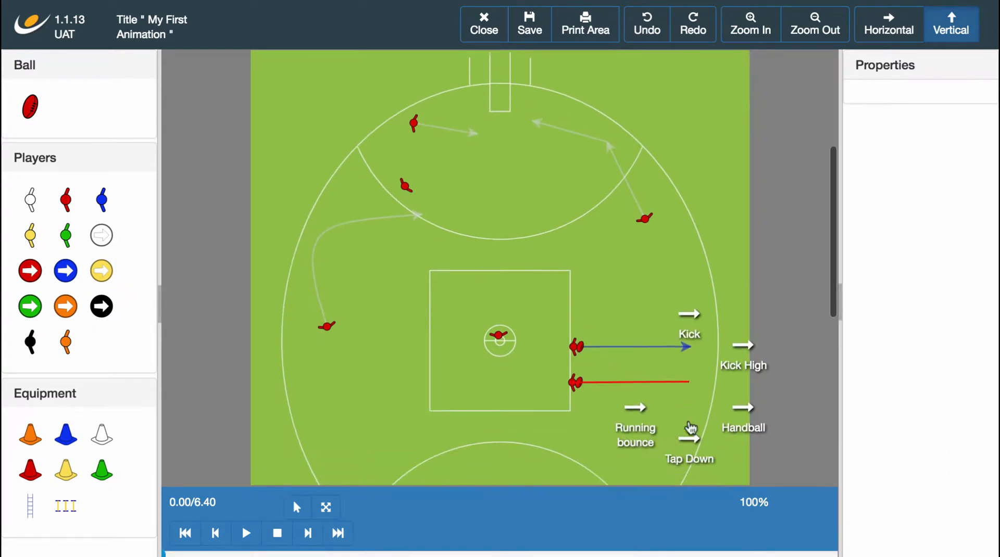
{"action": "left_click", "coordinate": [689, 440]}
{"action": "left_click", "coordinate": [636, 449]}
{"action": "left_click", "coordinate": [259, 533]}
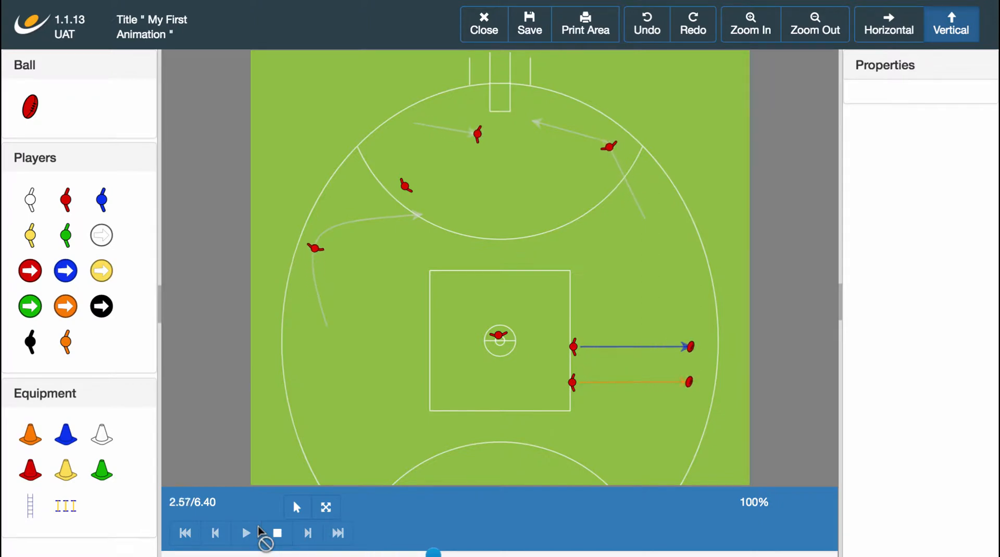
{"action": "left_click", "coordinate": [277, 533]}
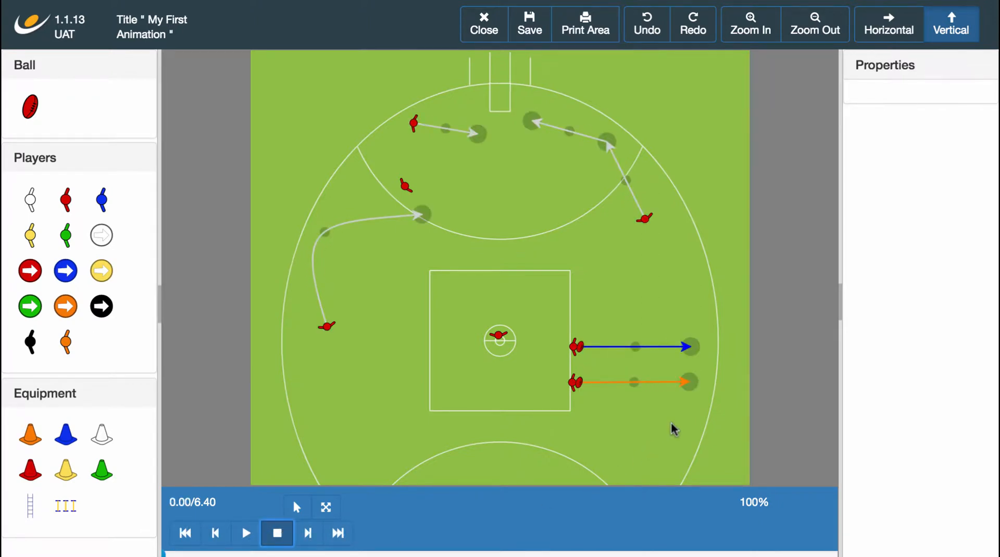
Step: Delete the Tap Down of the lower ball carrier and the Kick of the upper one
{"action": "left_click", "coordinate": [688, 386]}
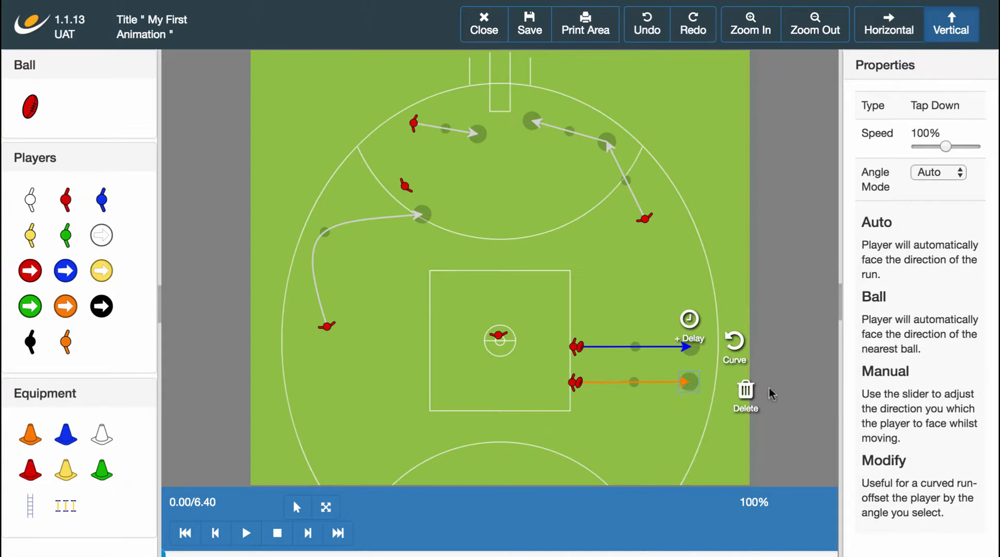
{"action": "left_click", "coordinate": [745, 392]}
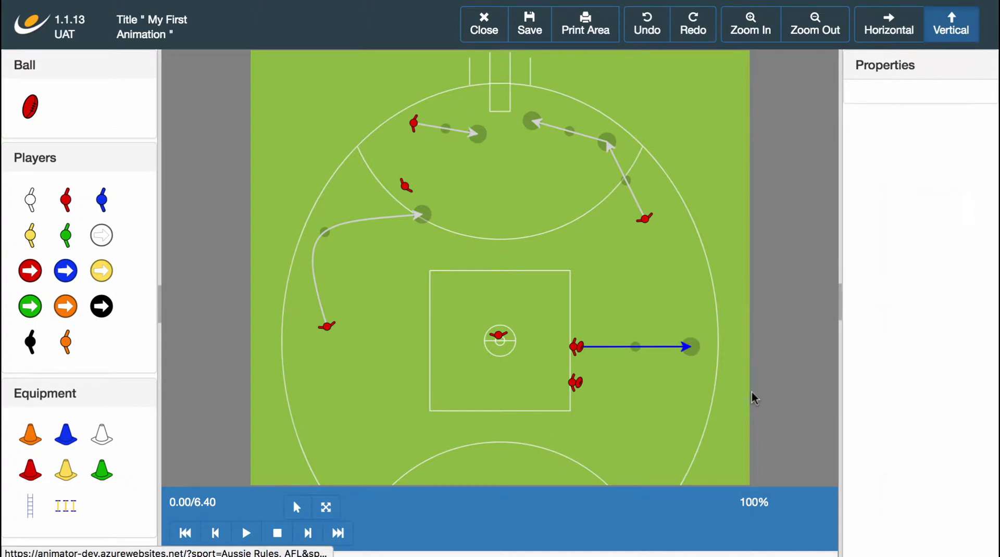
{"action": "left_click", "coordinate": [698, 352]}
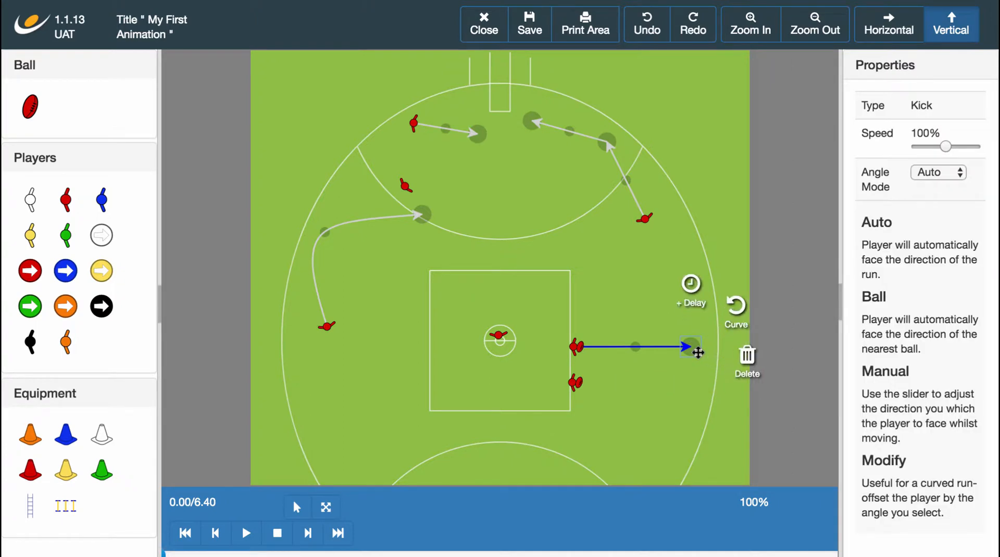
{"action": "left_click", "coordinate": [745, 357]}
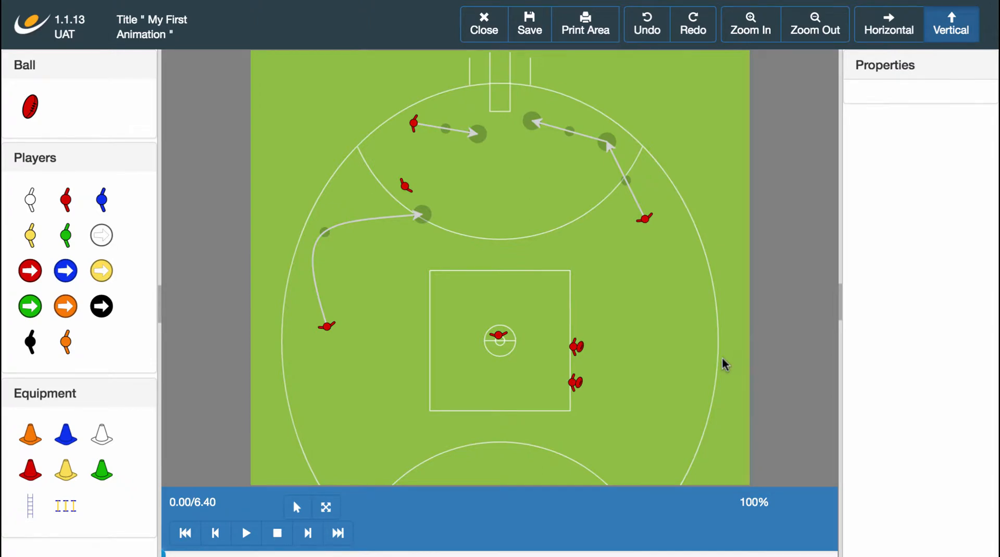
Step: Draw a horizontal Kick High from the upper ball carrier toward the right boundary and preview the animation
{"action": "left_click", "coordinate": [578, 348]}
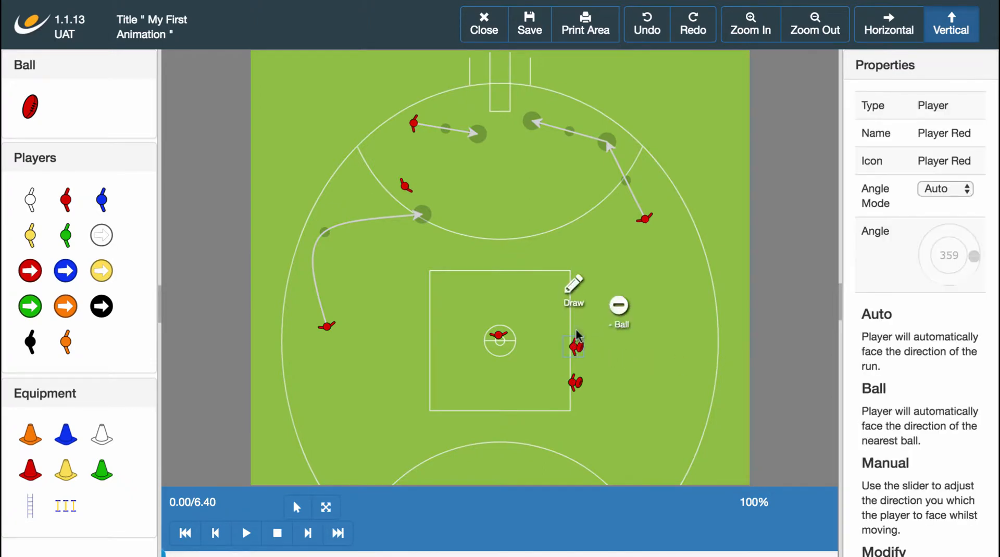
{"action": "left_click", "coordinate": [693, 346]}
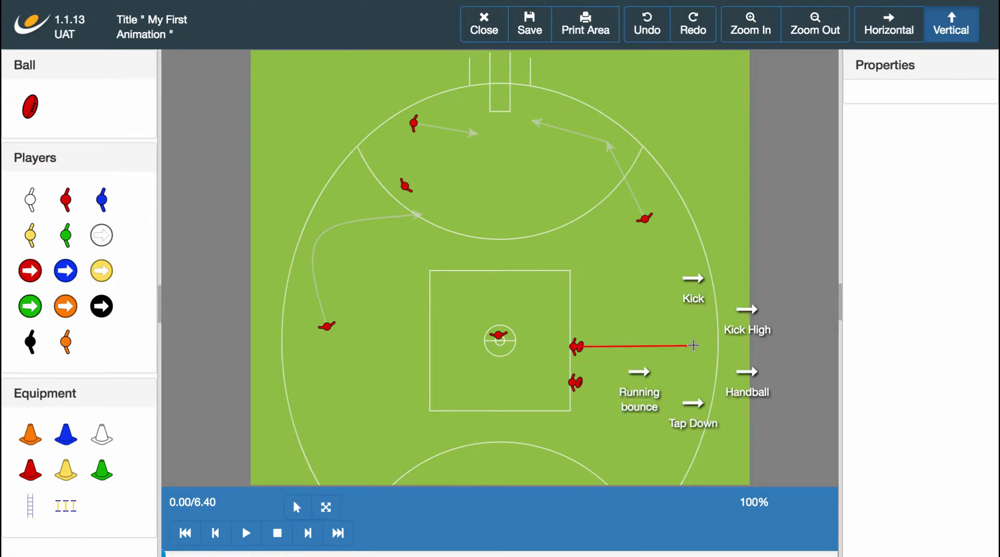
{"action": "left_click", "coordinate": [750, 325]}
{"action": "left_click", "coordinate": [627, 428]}
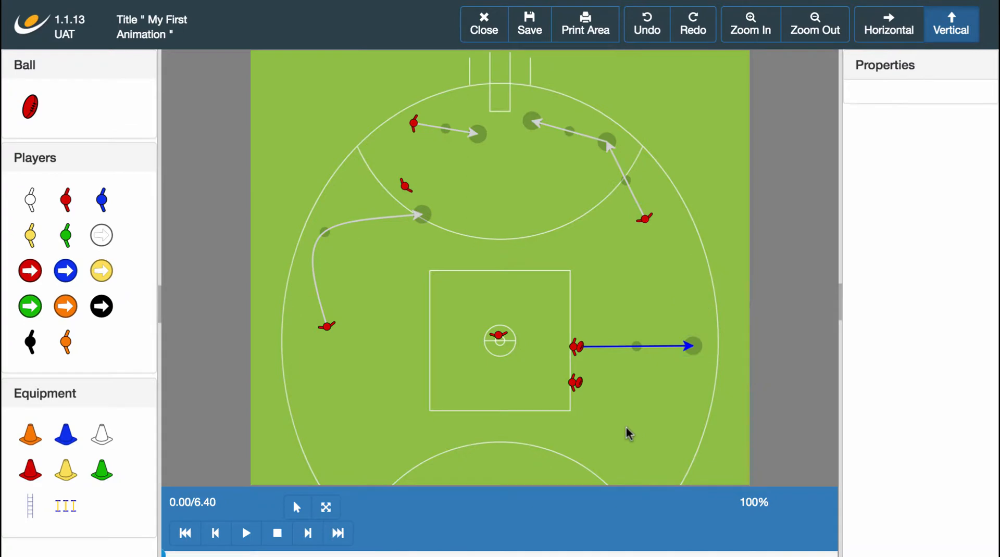
{"action": "left_click", "coordinate": [249, 532]}
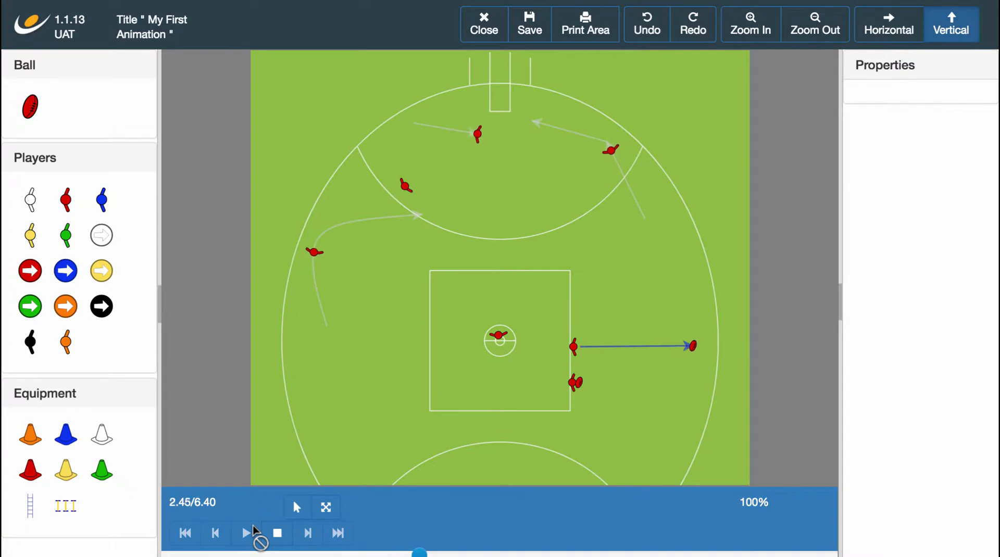
{"action": "left_click", "coordinate": [278, 533]}
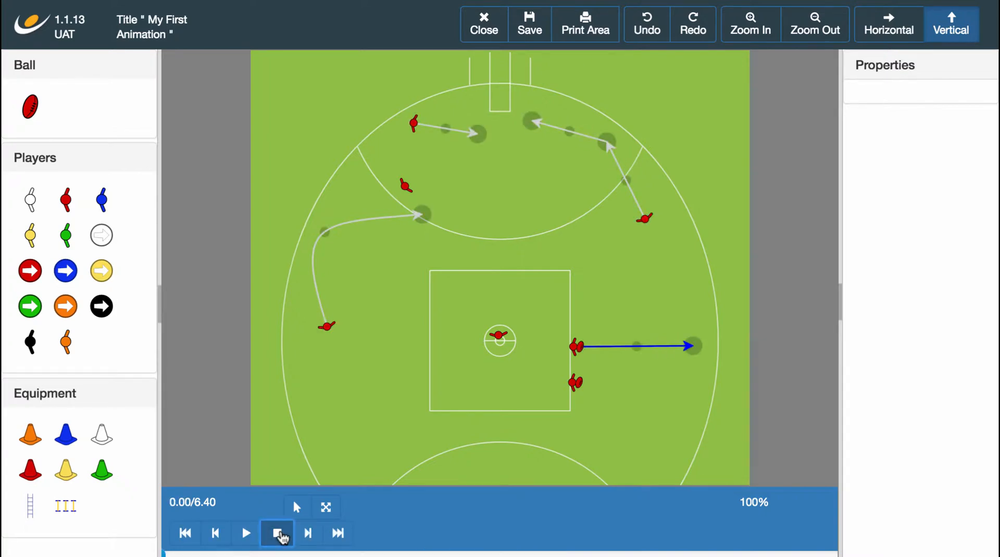
Step: Delete the lower ball carrier, including its ball, and the Kick High of the upper one
{"action": "left_click", "coordinate": [577, 386]}
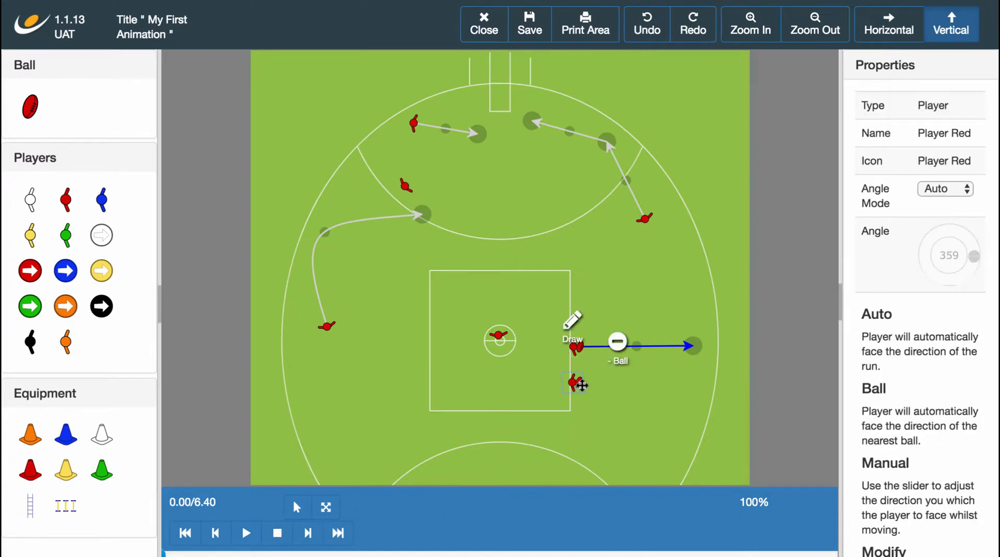
{"action": "left_click", "coordinate": [618, 350]}
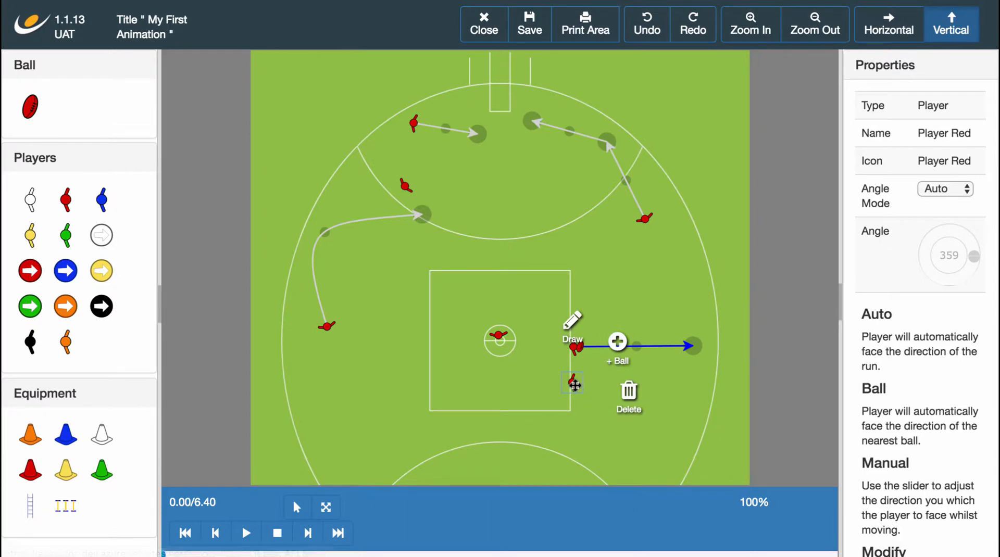
{"action": "left_click", "coordinate": [628, 391]}
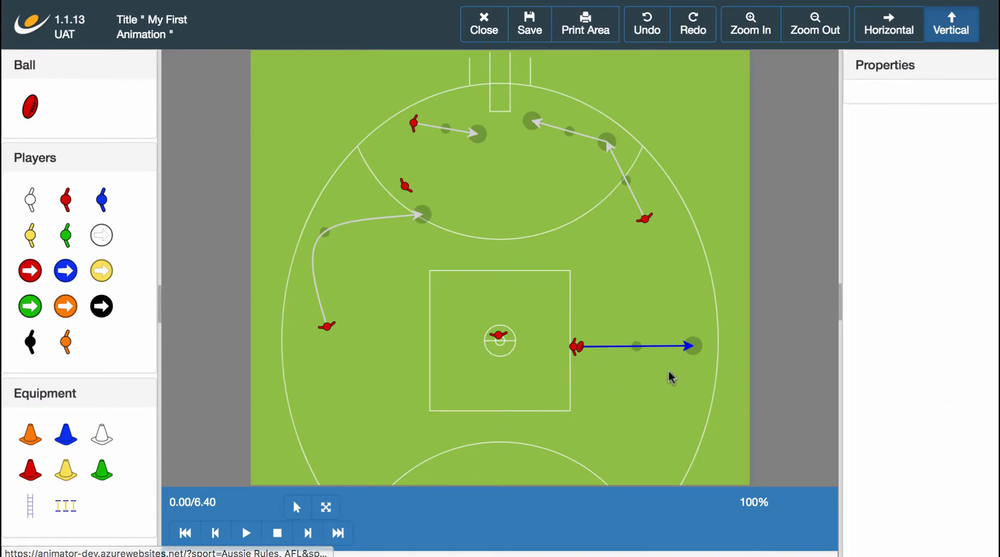
{"action": "left_click", "coordinate": [687, 347]}
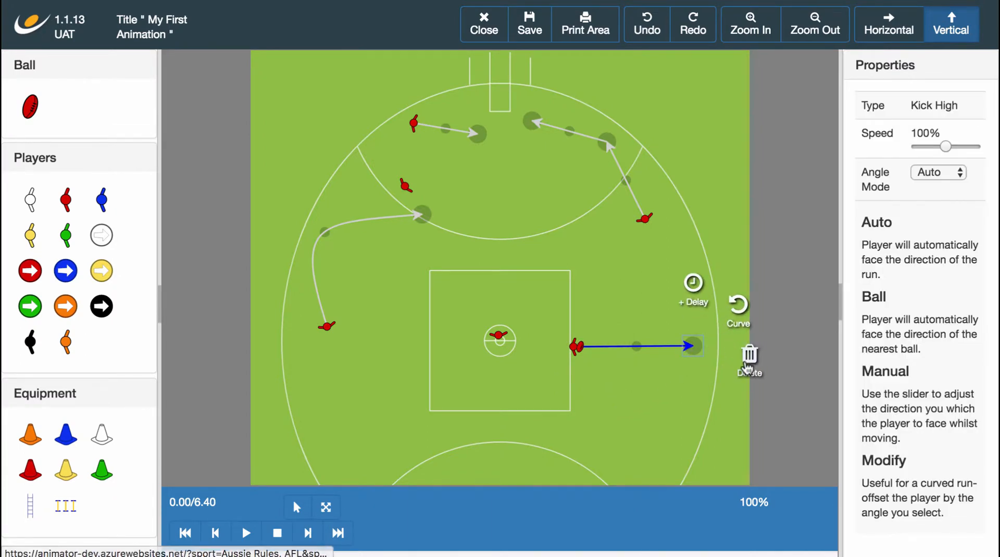
{"action": "left_click", "coordinate": [749, 355]}
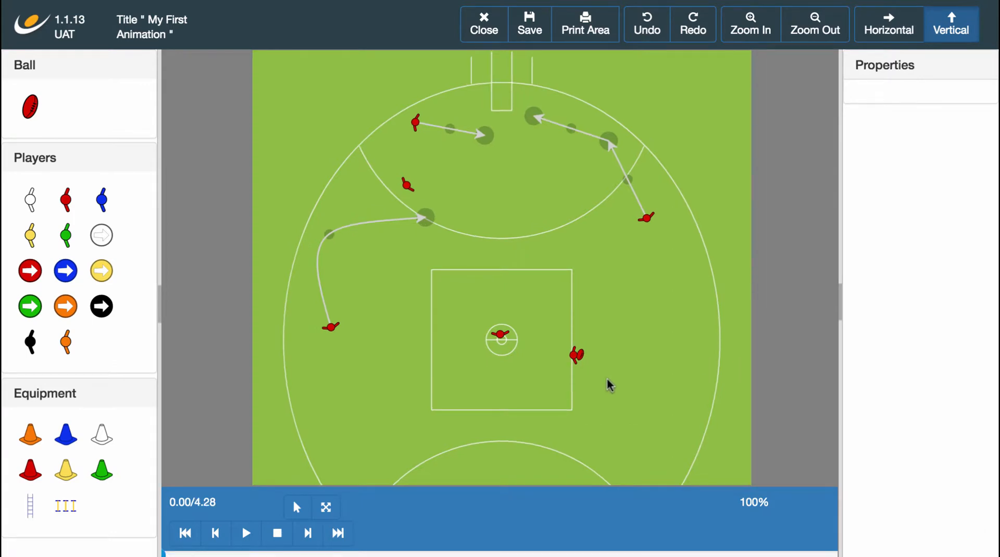
Step: Draw a horizontal Running bounce from the ball carrier toward the right boundary and preview the animation
{"action": "left_click", "coordinate": [580, 360]}
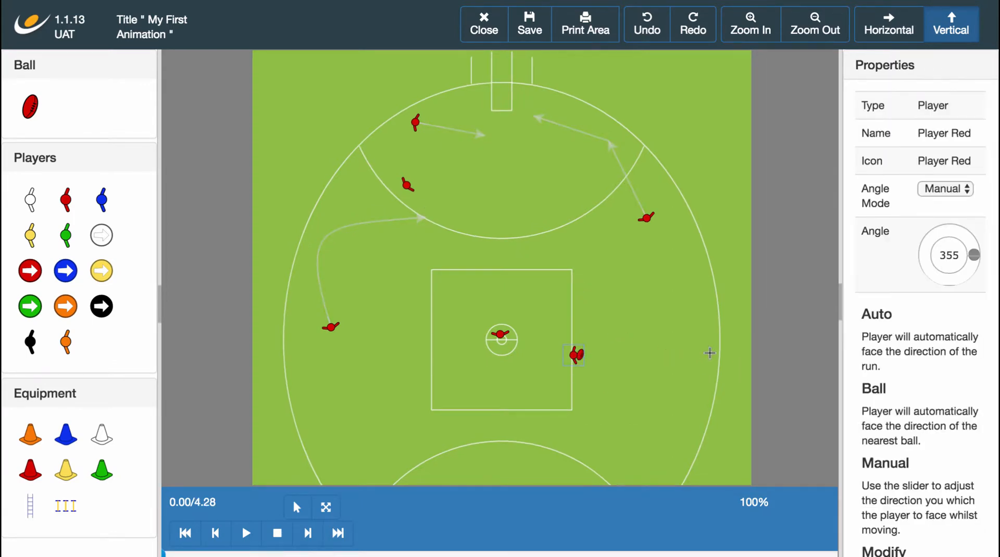
{"action": "left_click", "coordinate": [710, 353]}
{"action": "left_click", "coordinate": [659, 390]}
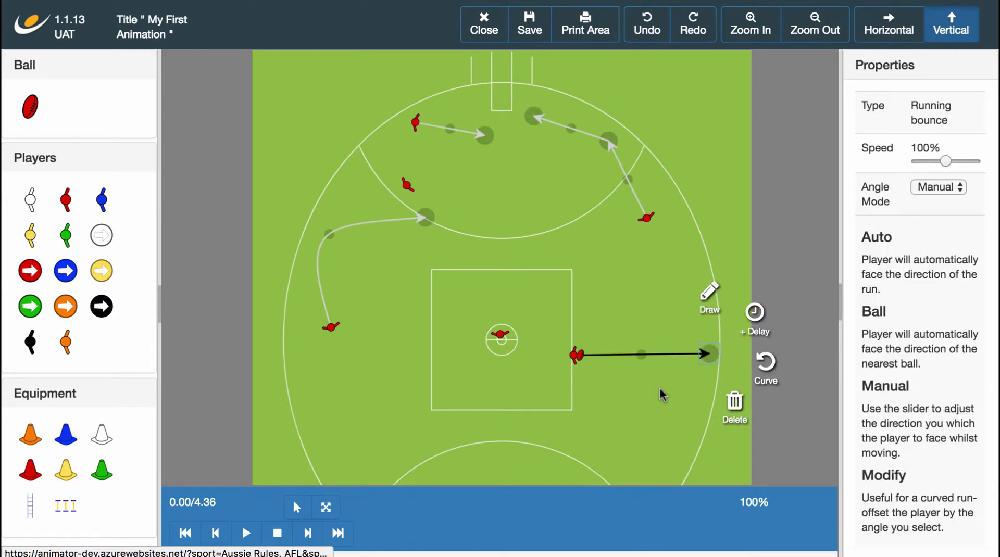
{"action": "left_click", "coordinate": [246, 533]}
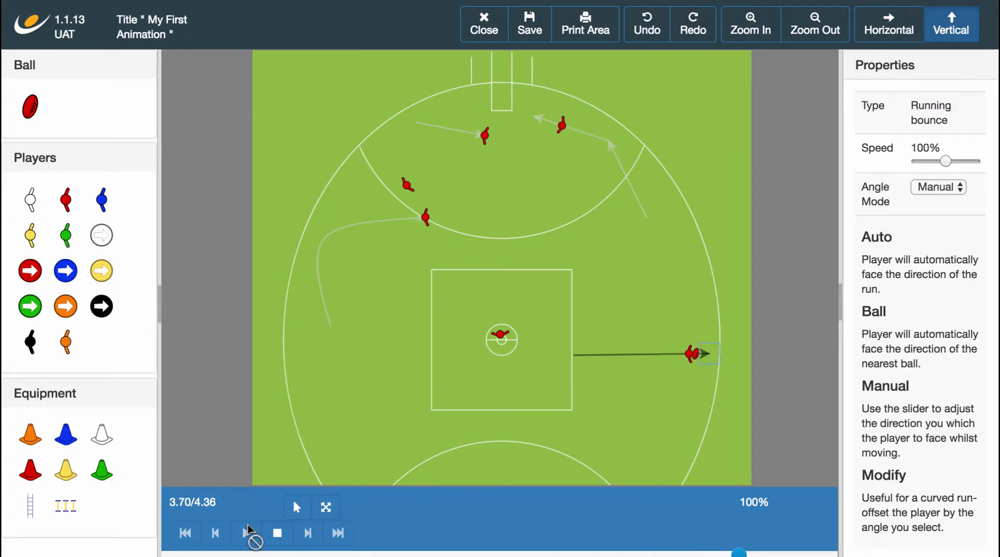
{"action": "left_click", "coordinate": [284, 539]}
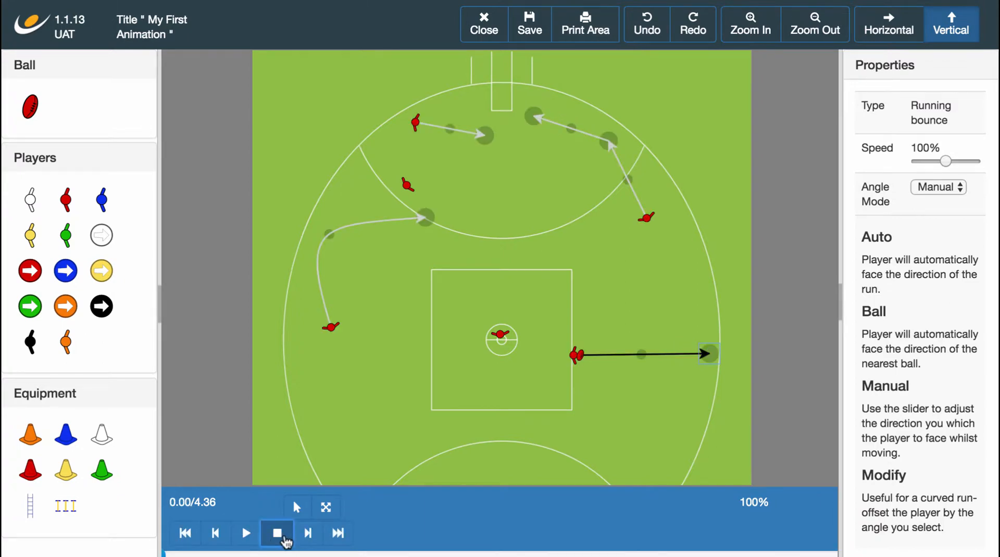
Step: Move the ball carrier to just outside the centre square's upper-right corner and deselect it
{"action": "left_click_drag", "start_coordinate": [577, 354], "coordinate": [592, 273]}
{"action": "left_click", "coordinate": [593, 272]}
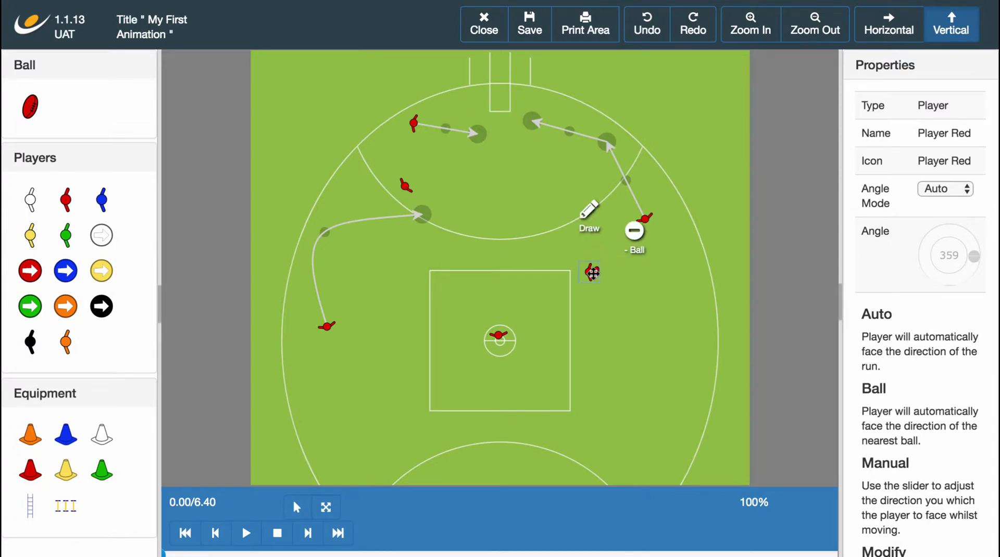
{"action": "left_click", "coordinate": [611, 285]}
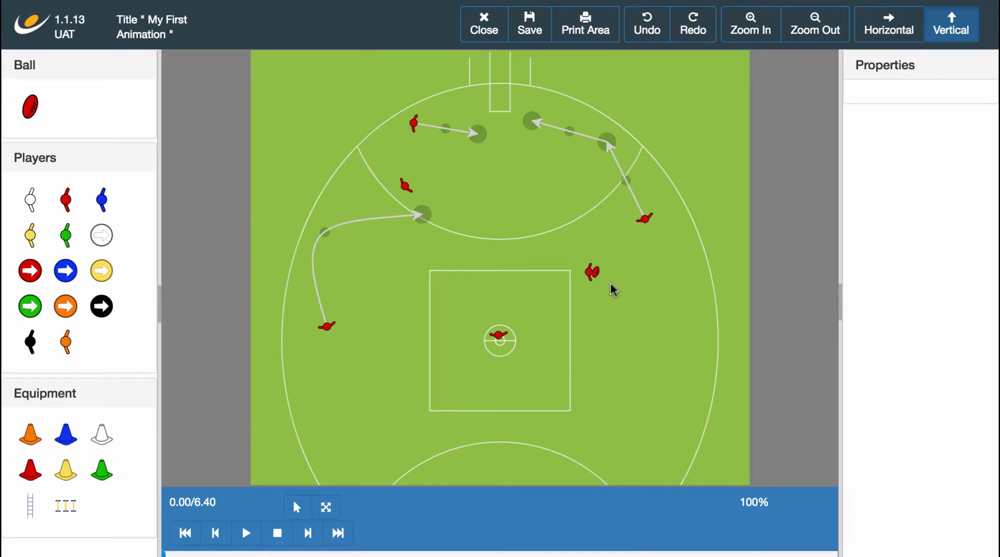
Step: Keep the short straight run left of the goal on Auto angle mode and preview the animation
{"action": "left_click", "coordinate": [478, 134]}
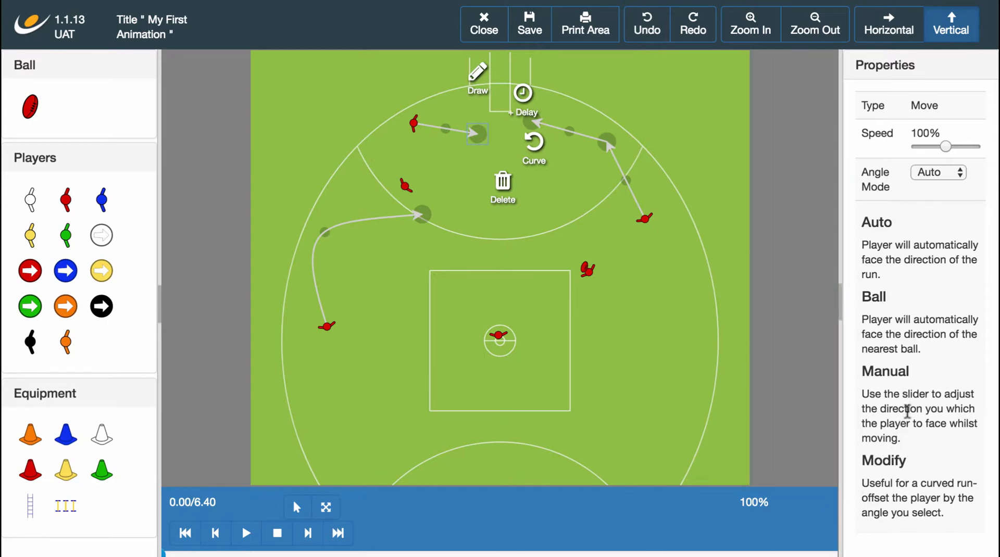
{"action": "left_click", "coordinate": [953, 174]}
{"action": "left_click", "coordinate": [952, 175]}
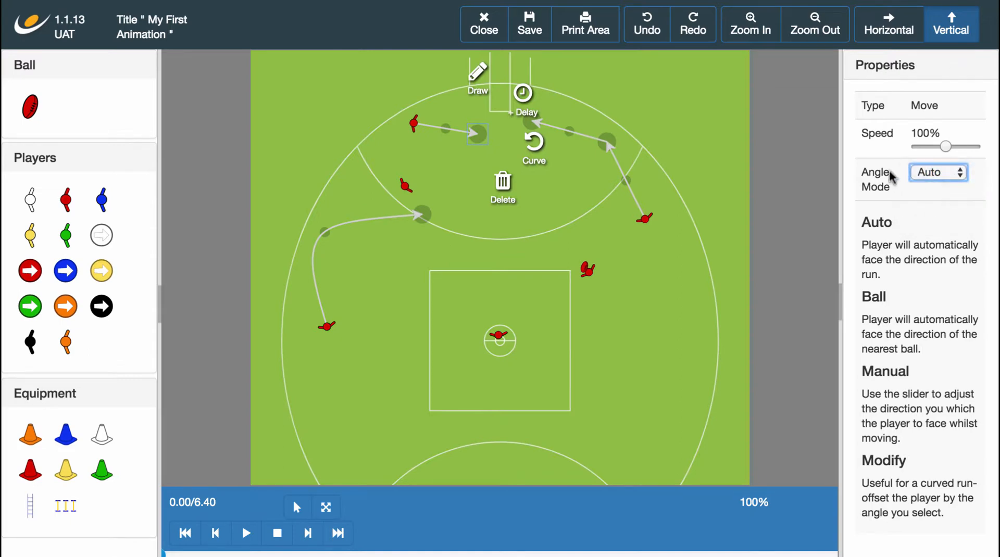
{"action": "left_click", "coordinate": [471, 173]}
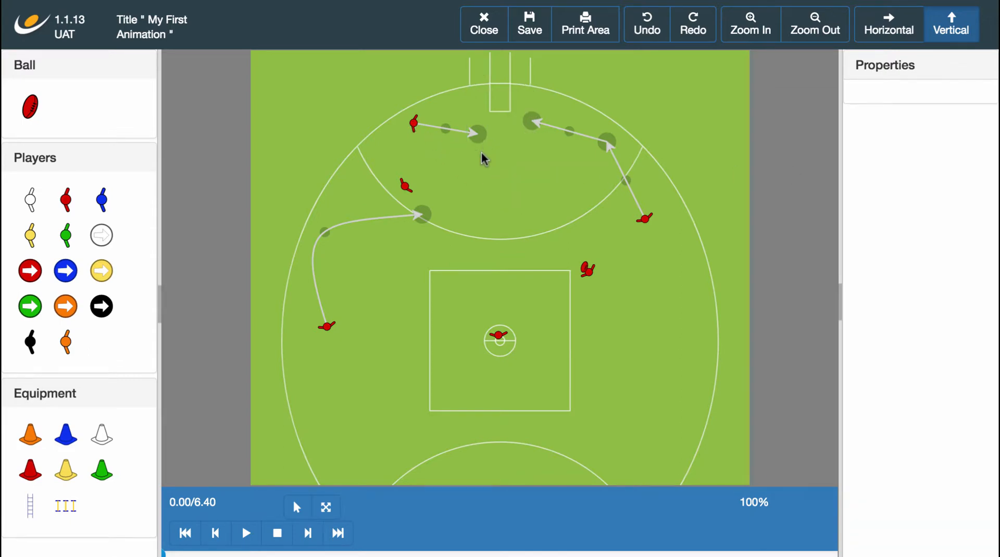
{"action": "left_click", "coordinate": [245, 532]}
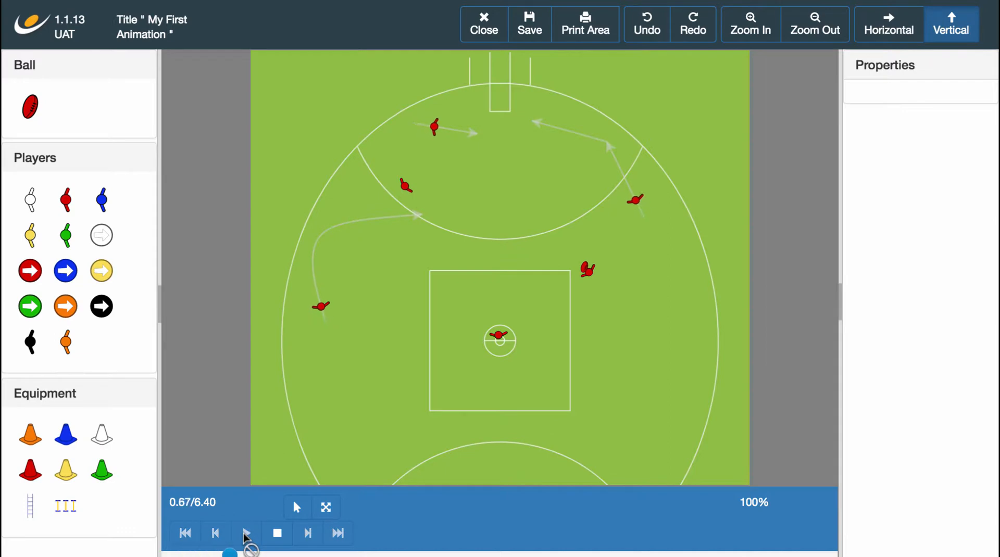
{"action": "left_click", "coordinate": [280, 536]}
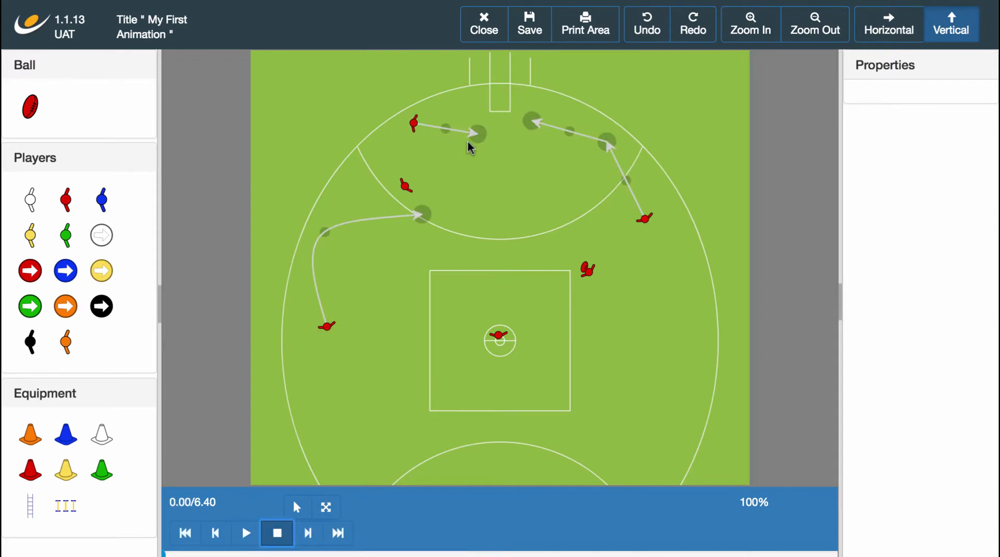
Step: Set the angle mode of the short straight run left of the goal to Ball and preview the animation
{"action": "left_click", "coordinate": [472, 136]}
{"action": "left_click", "coordinate": [913, 172]}
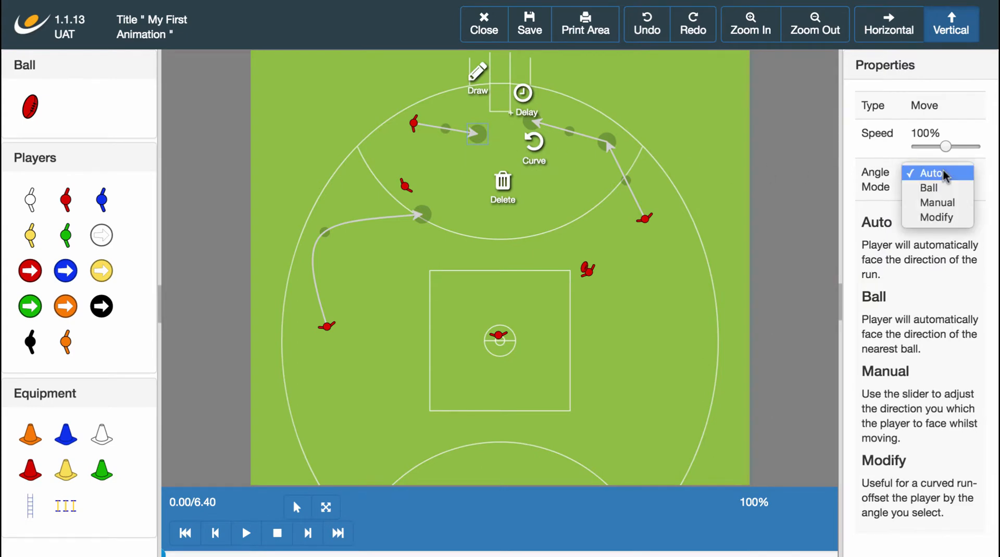
{"action": "left_click", "coordinate": [945, 189]}
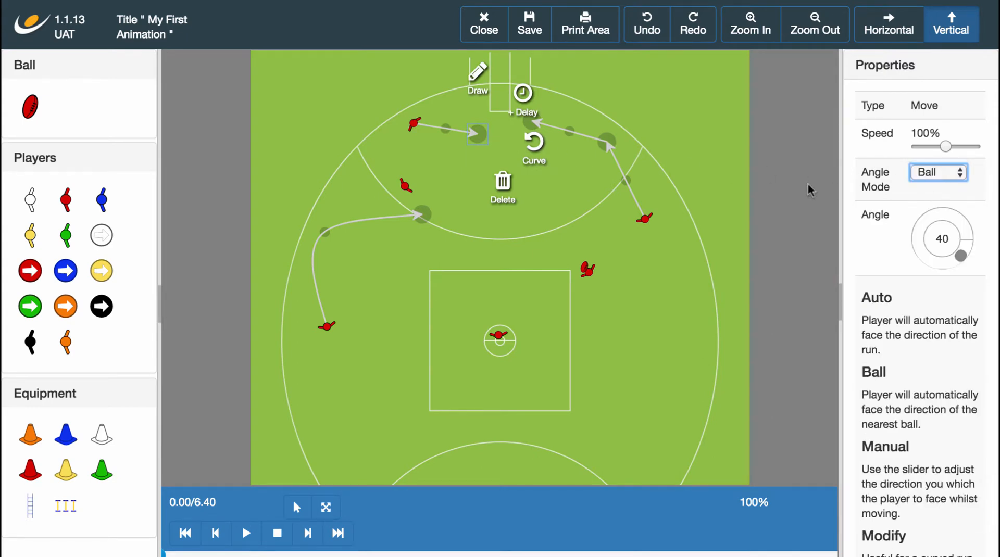
{"action": "left_click", "coordinate": [482, 195]}
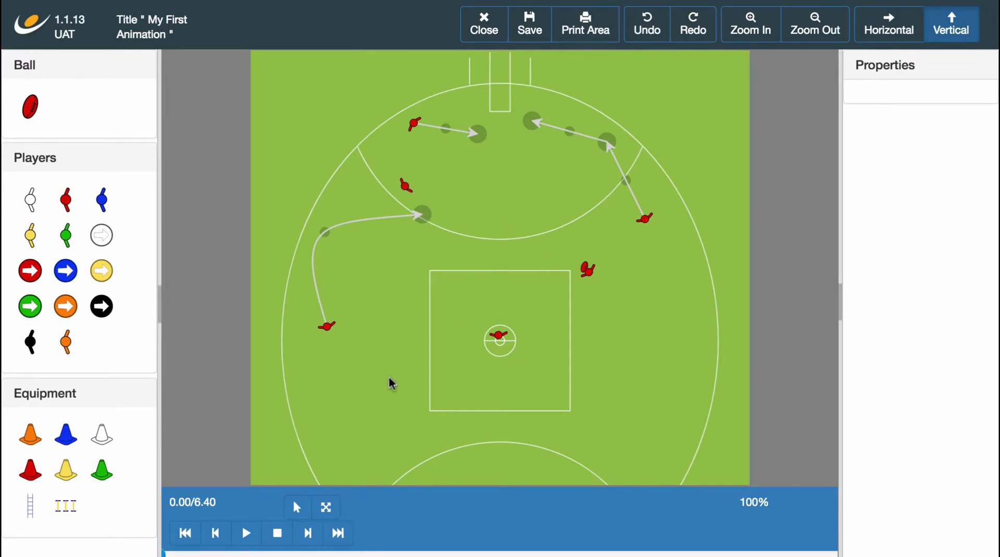
{"action": "left_click", "coordinate": [247, 532]}
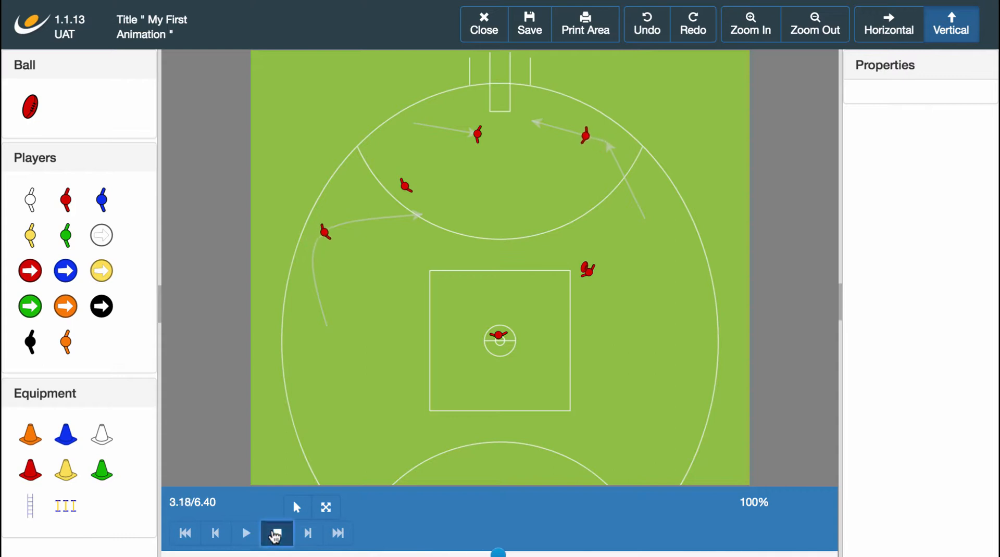
{"action": "left_click", "coordinate": [276, 533]}
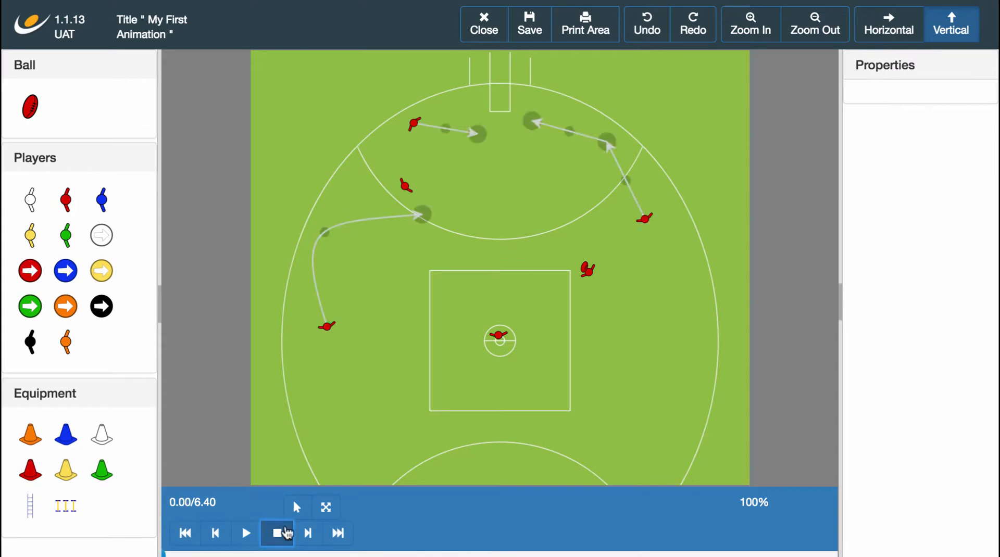
Step: Set the short straight run left of the goal to Manual angle mode with an angle of 269 and preview the animation
{"action": "left_click", "coordinate": [478, 132]}
{"action": "left_click", "coordinate": [944, 173]}
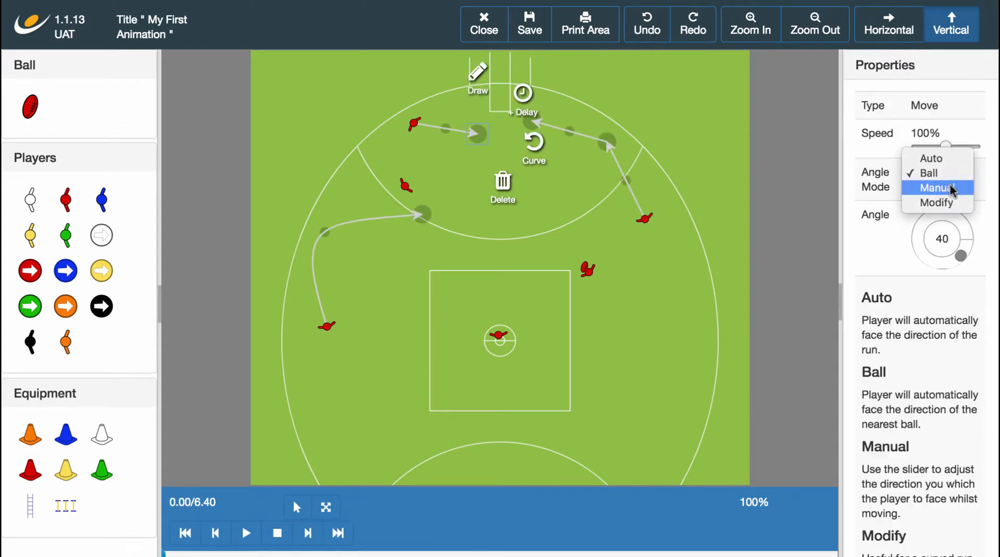
{"action": "left_click", "coordinate": [951, 188]}
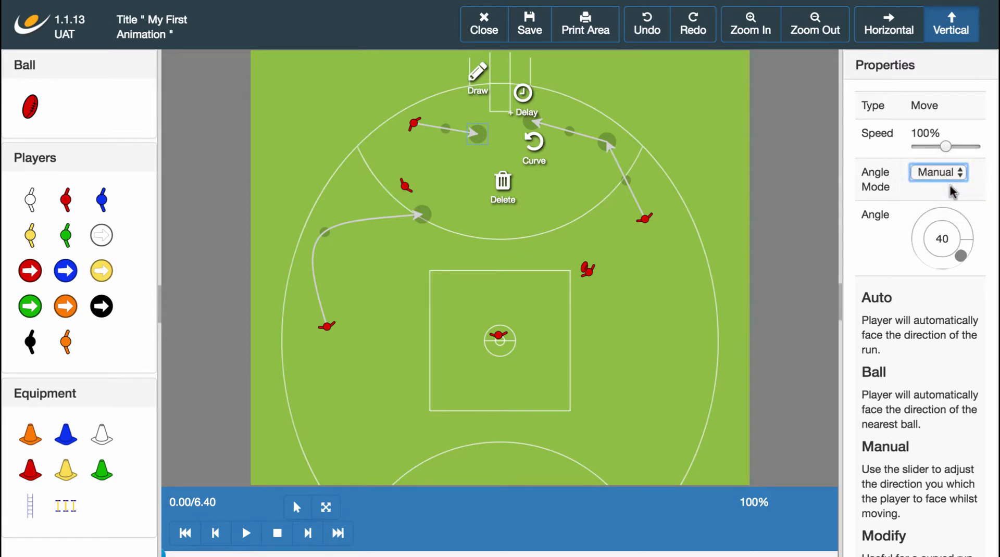
{"action": "left_click_drag", "start_coordinate": [949, 241], "coordinate": [940, 215]}
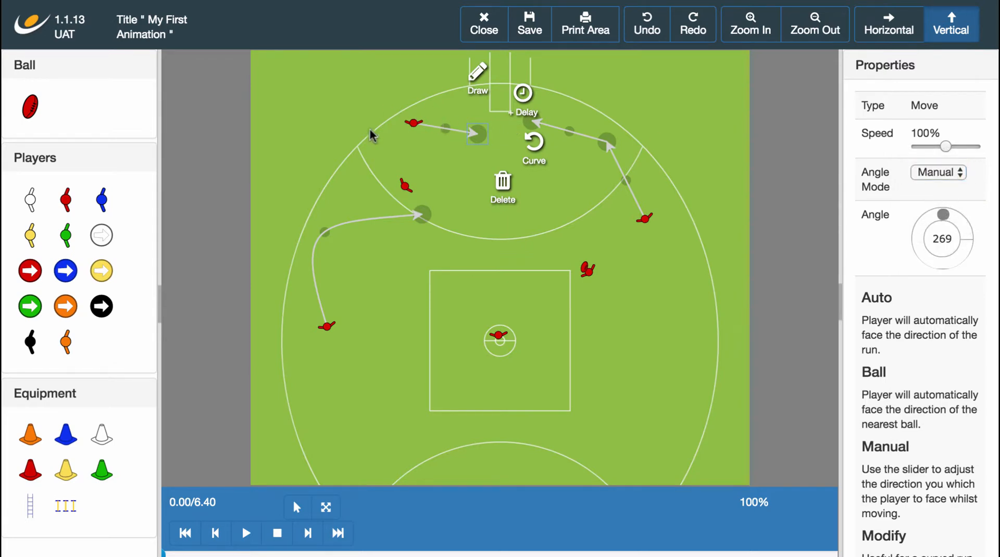
{"action": "left_click", "coordinate": [431, 150]}
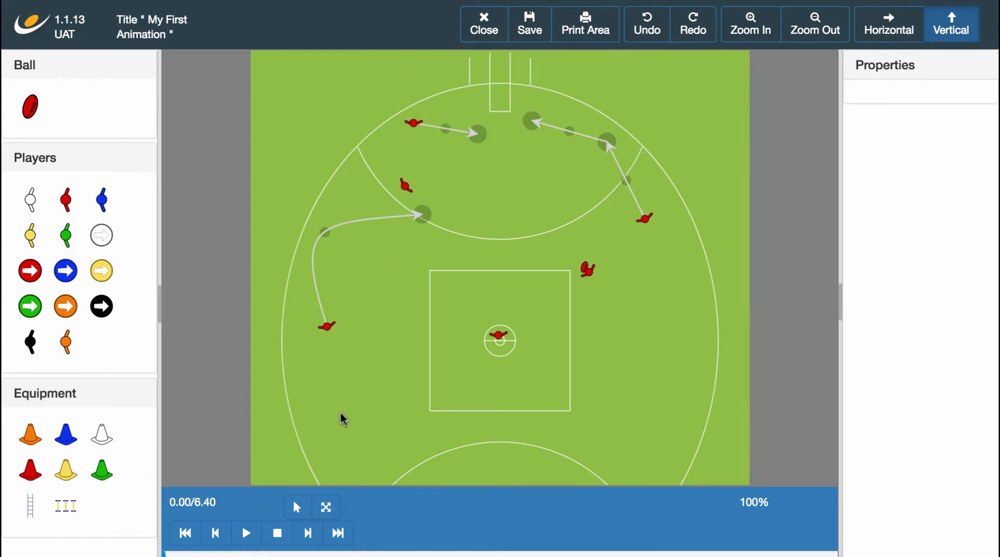
{"action": "left_click", "coordinate": [246, 533]}
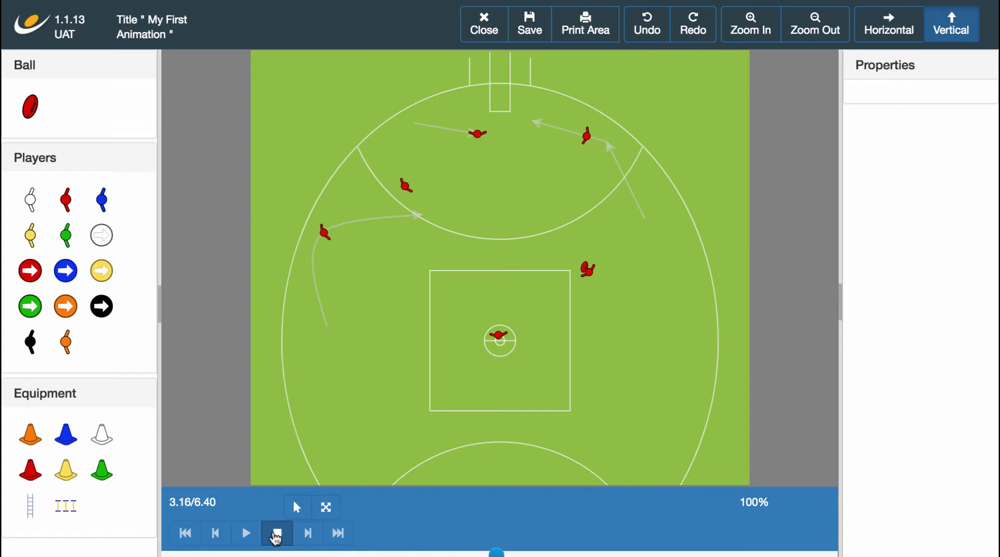
{"action": "left_click", "coordinate": [276, 534]}
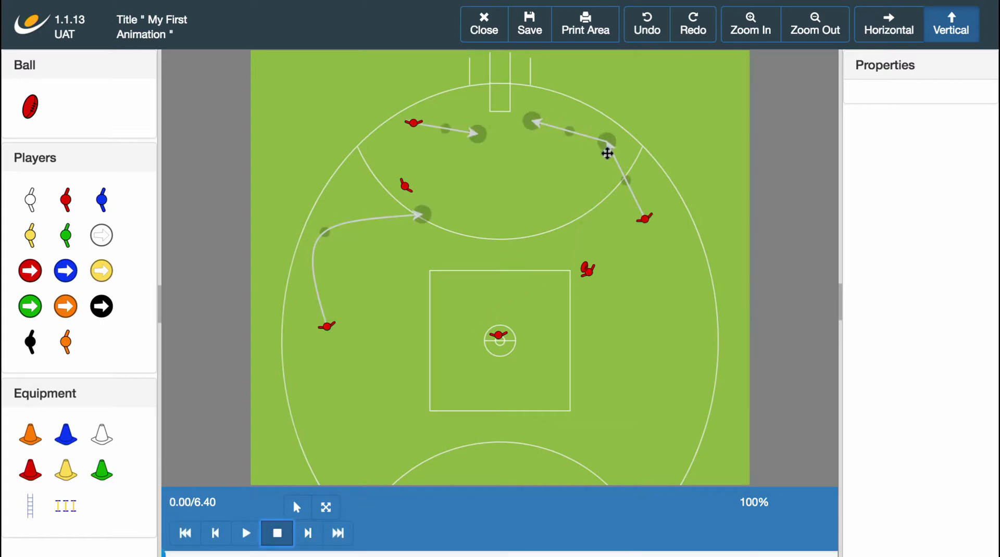
Step: Set the first leg of the two-part run right of the goal to Ball angle mode, keep its second leg on Auto, and preview the animation
{"action": "left_click", "coordinate": [607, 150]}
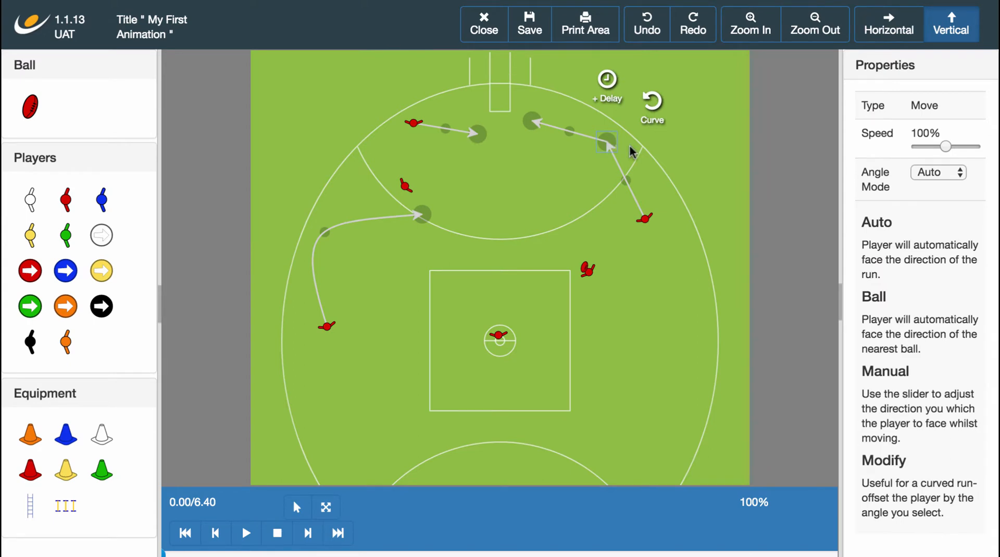
{"action": "left_click", "coordinate": [934, 172]}
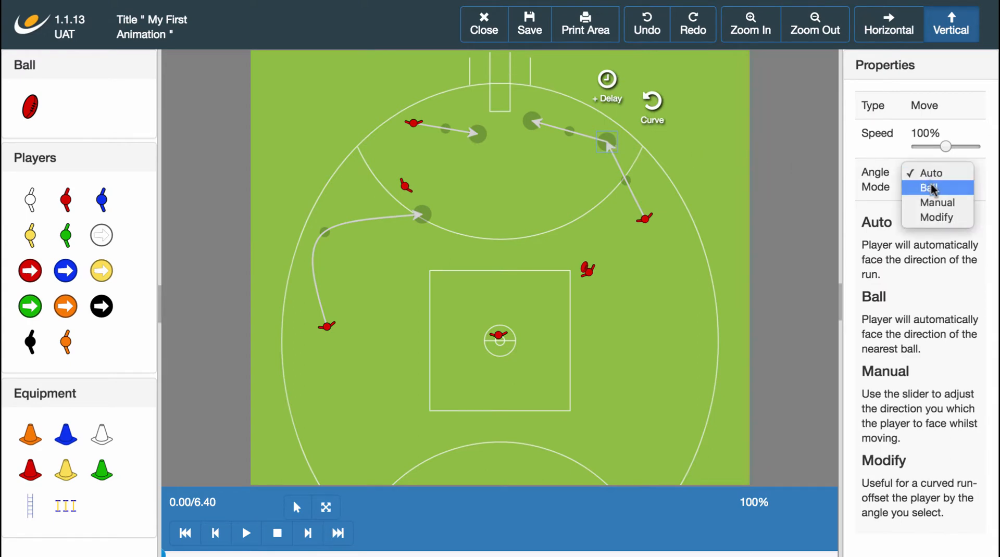
{"action": "left_click", "coordinate": [933, 189]}
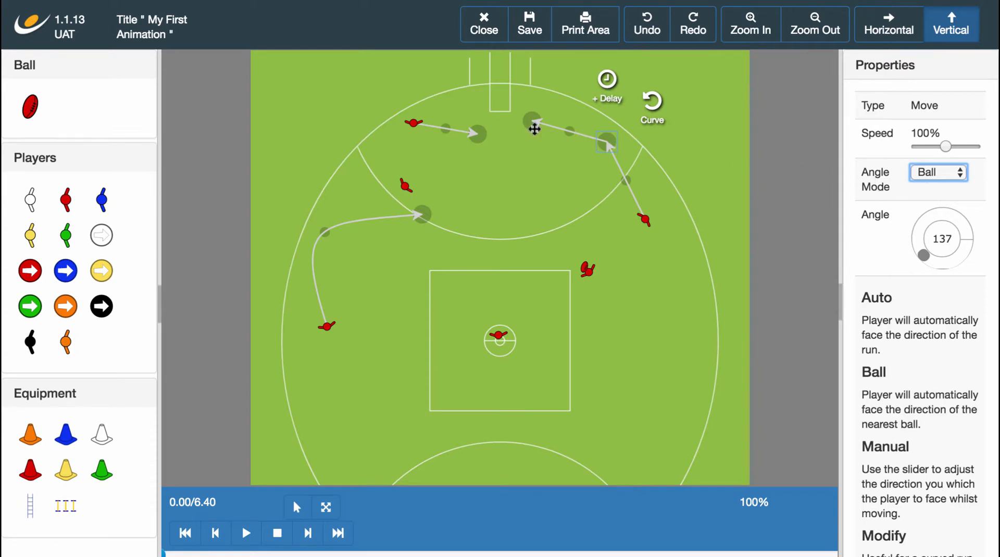
{"action": "left_click", "coordinate": [534, 129]}
{"action": "left_click", "coordinate": [936, 175]}
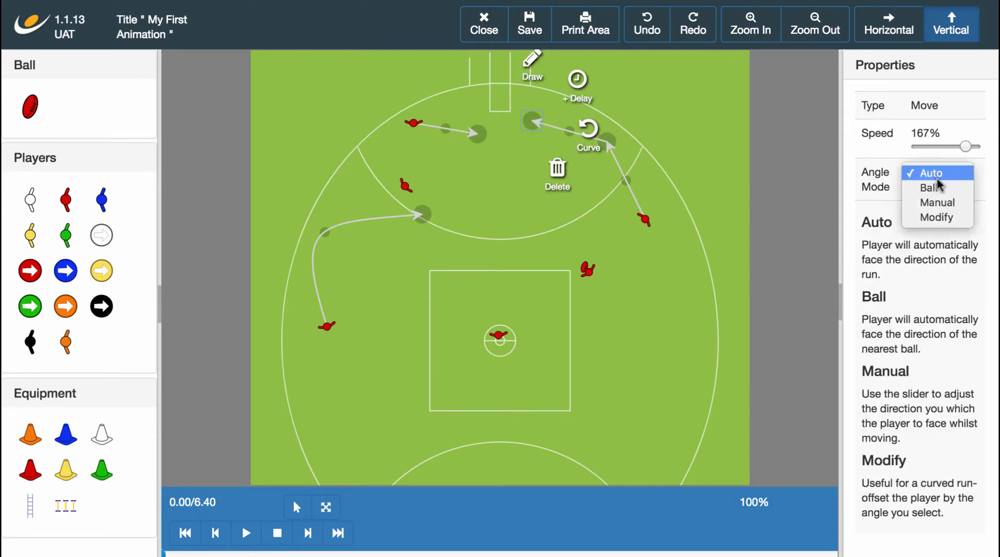
{"action": "left_click", "coordinate": [938, 173]}
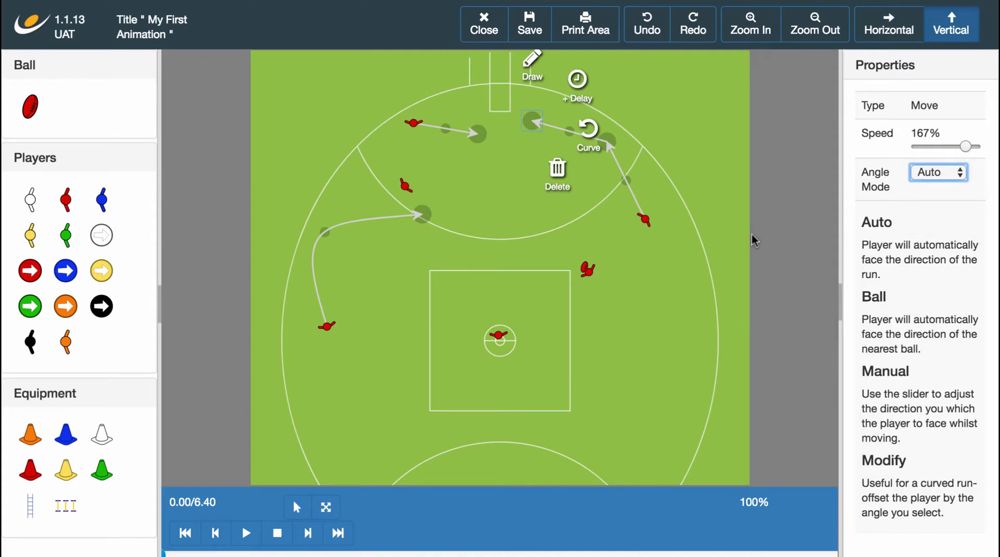
{"action": "left_click", "coordinate": [736, 233]}
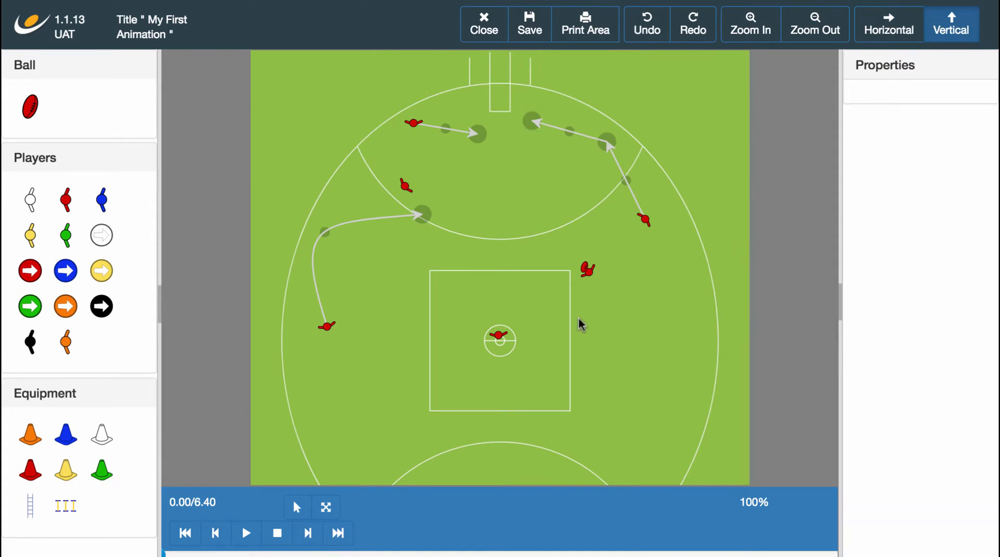
{"action": "left_click", "coordinate": [246, 532]}
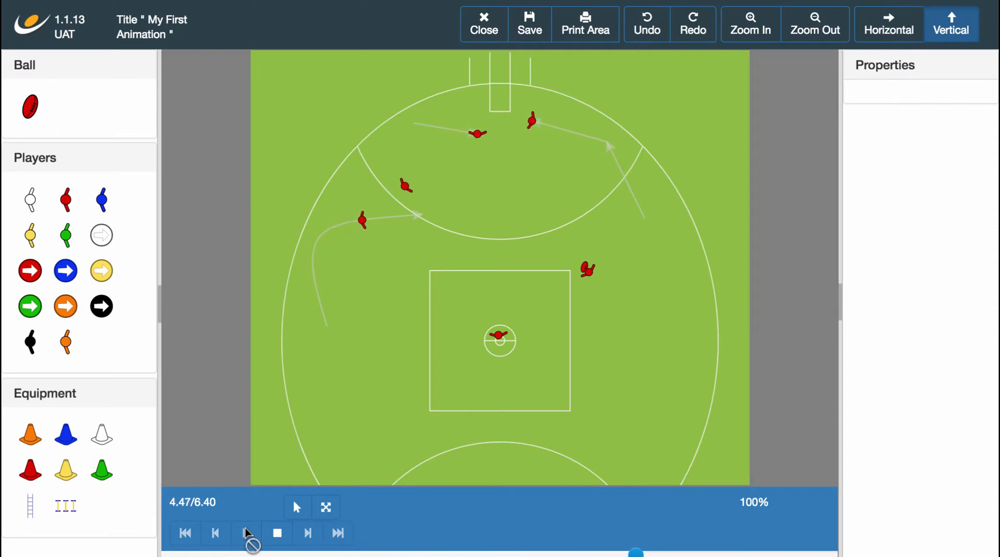
{"action": "left_click", "coordinate": [276, 536]}
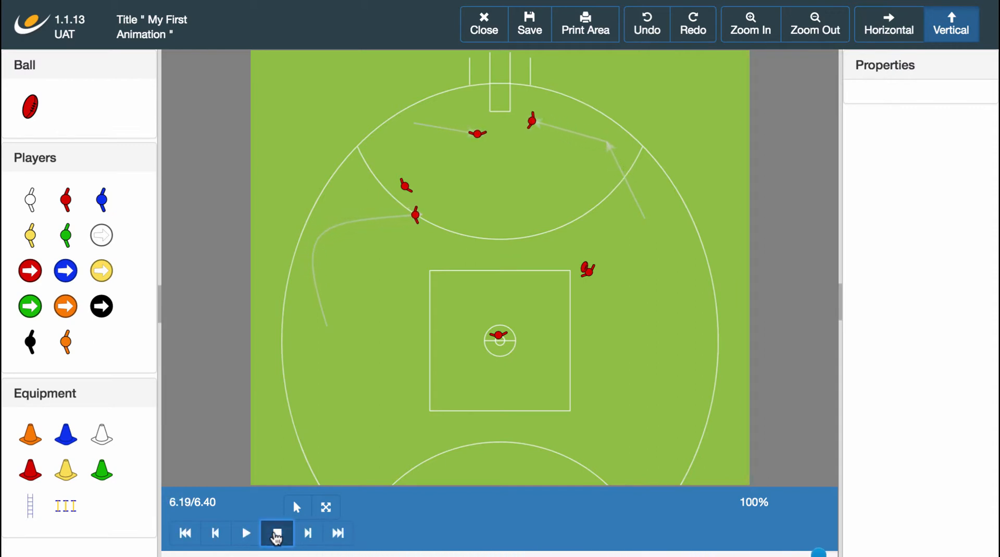
Step: Set the curved run to Modify angle mode with an angle of 81 and preview the animation
{"action": "left_click", "coordinate": [429, 216]}
{"action": "left_click", "coordinate": [937, 177]}
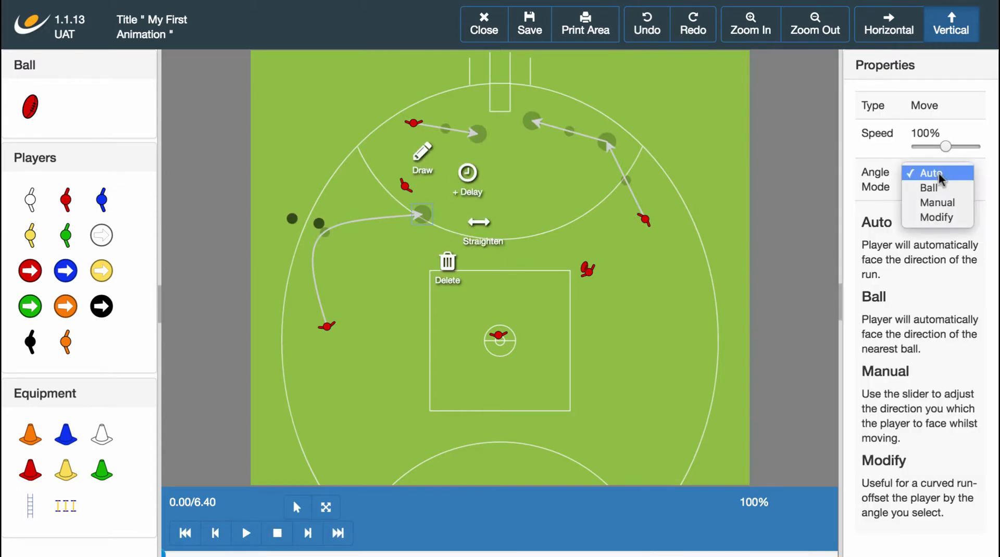
{"action": "left_click", "coordinate": [952, 218]}
{"action": "left_click", "coordinate": [960, 256]}
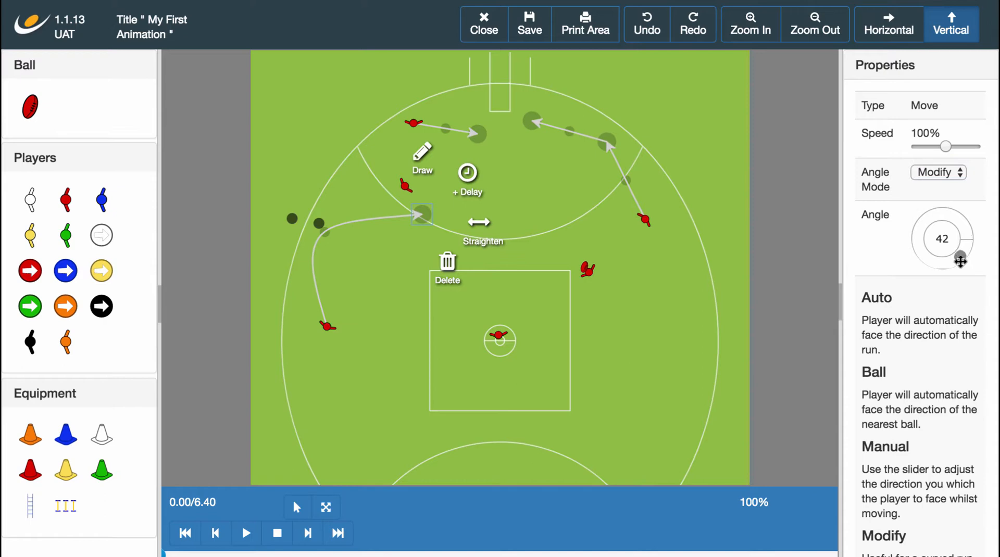
{"action": "left_click_drag", "start_coordinate": [961, 261], "coordinate": [945, 264]}
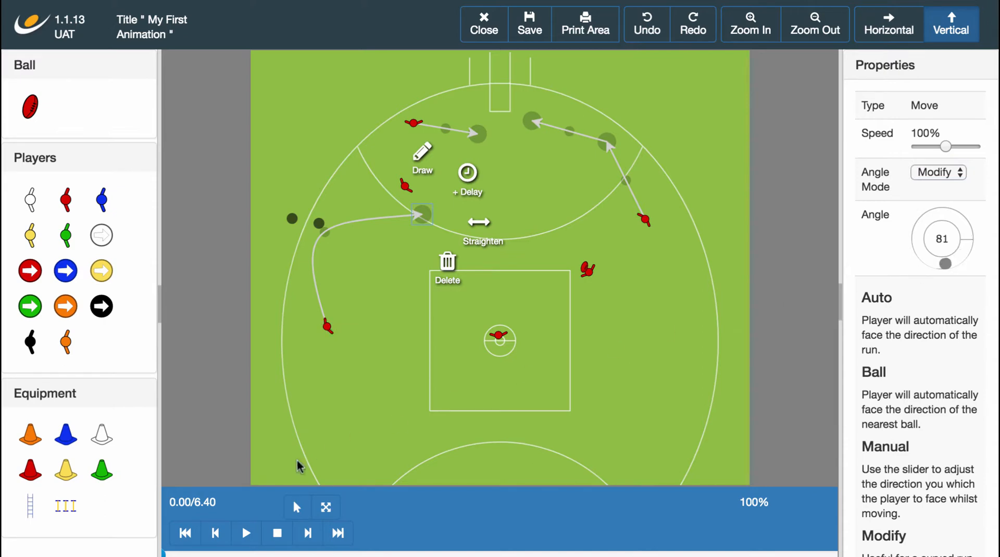
{"action": "left_click", "coordinate": [247, 532]}
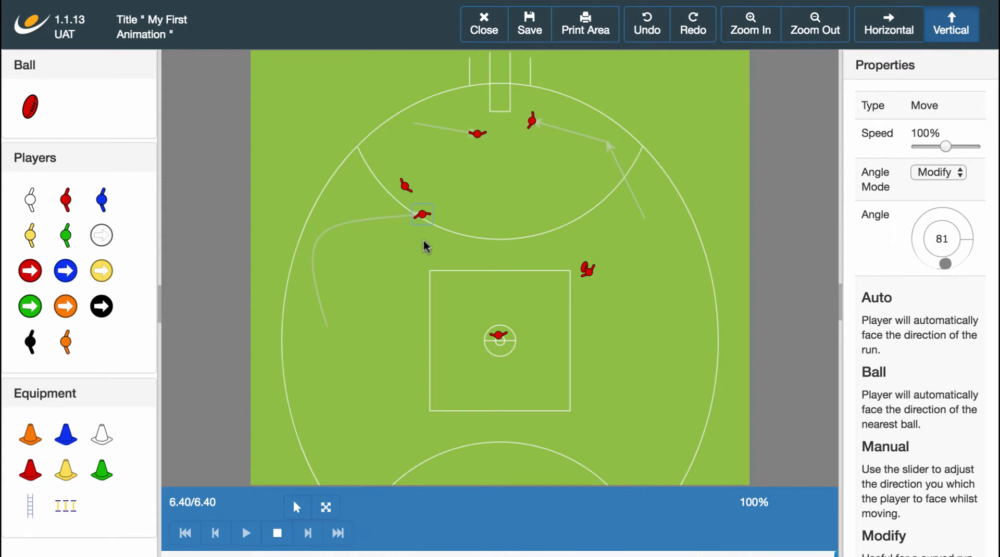
{"action": "left_click", "coordinate": [278, 536]}
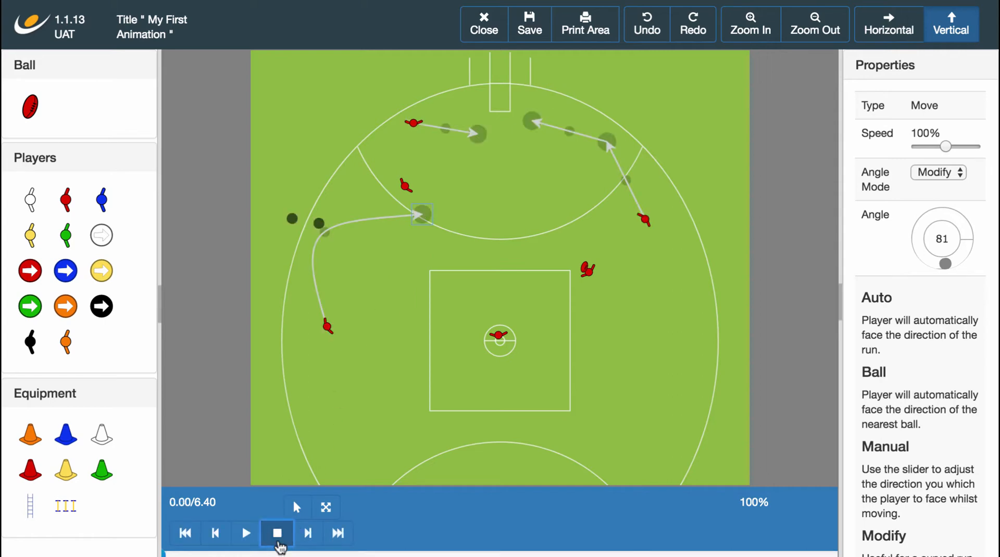
Step: Draw a Kick from the ball carrier to the end of the short straight run left of the goal
{"action": "left_click", "coordinate": [587, 271]}
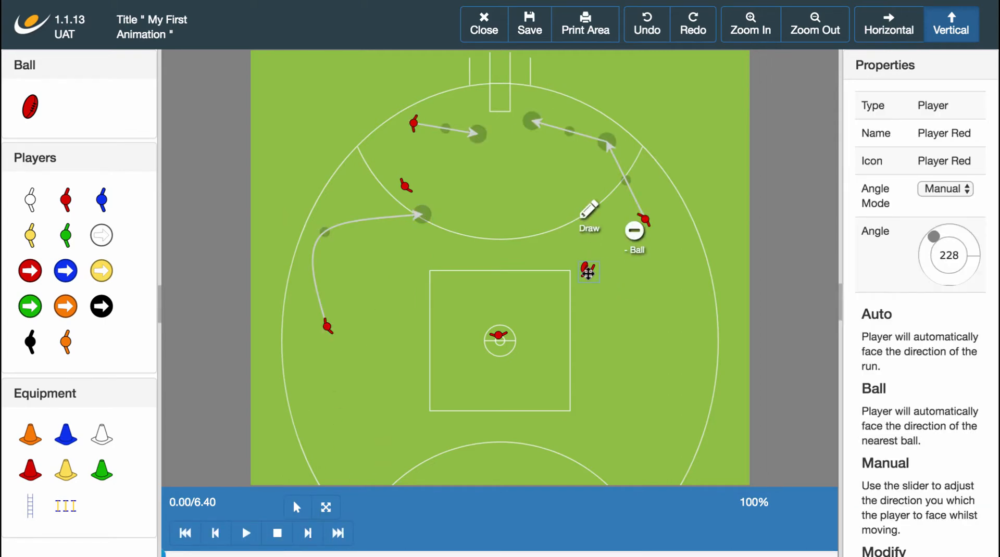
{"action": "left_click", "coordinate": [589, 211]}
{"action": "left_click", "coordinate": [476, 134]}
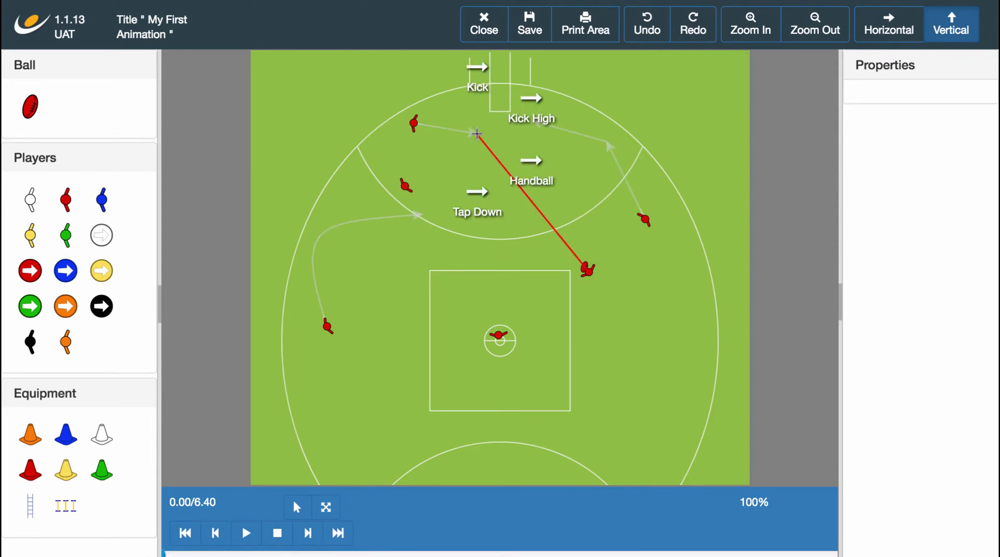
{"action": "left_click", "coordinate": [478, 77]}
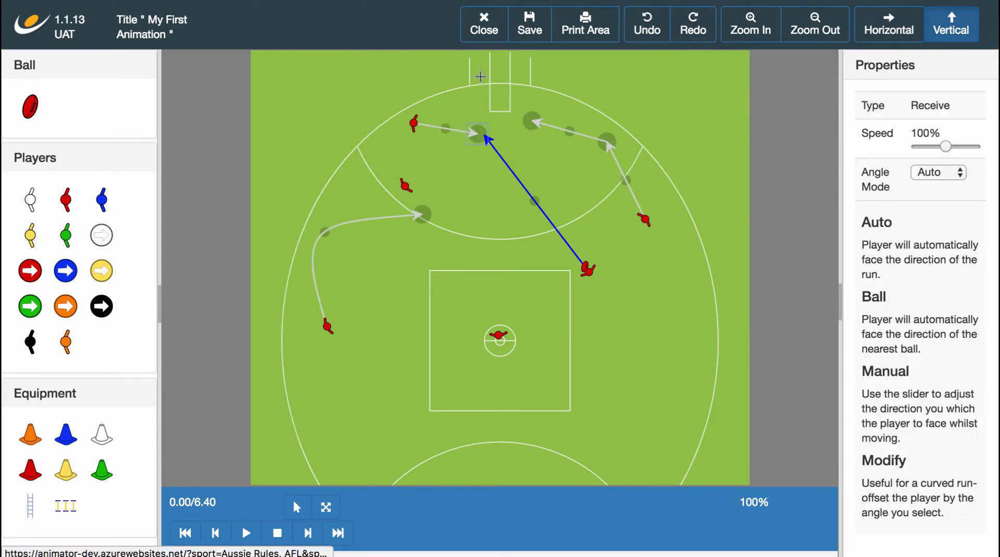
{"action": "left_click", "coordinate": [586, 190]}
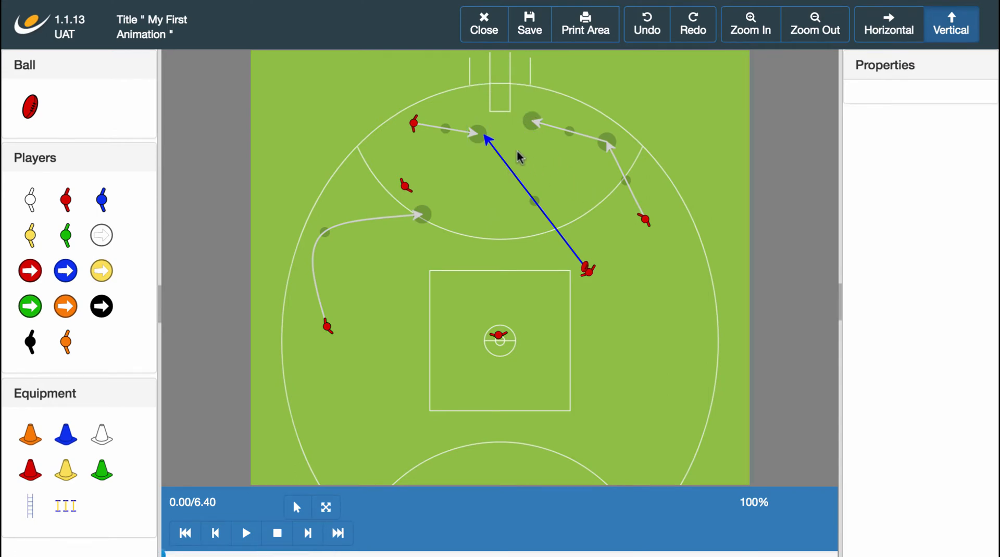
Step: Draw a Kick High from the point where the kick is received into the goal mouth
{"action": "left_click", "coordinate": [587, 268]}
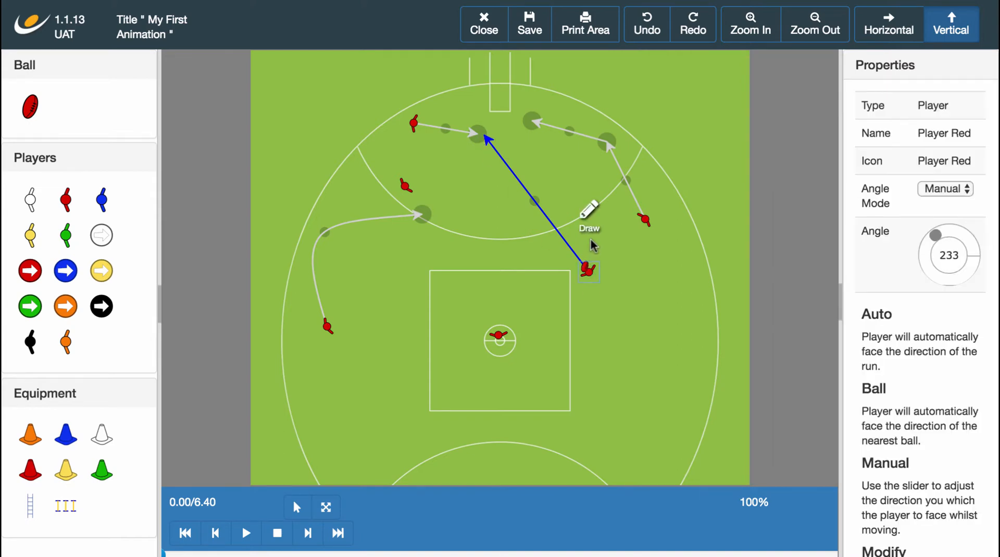
{"action": "left_click", "coordinate": [482, 134]}
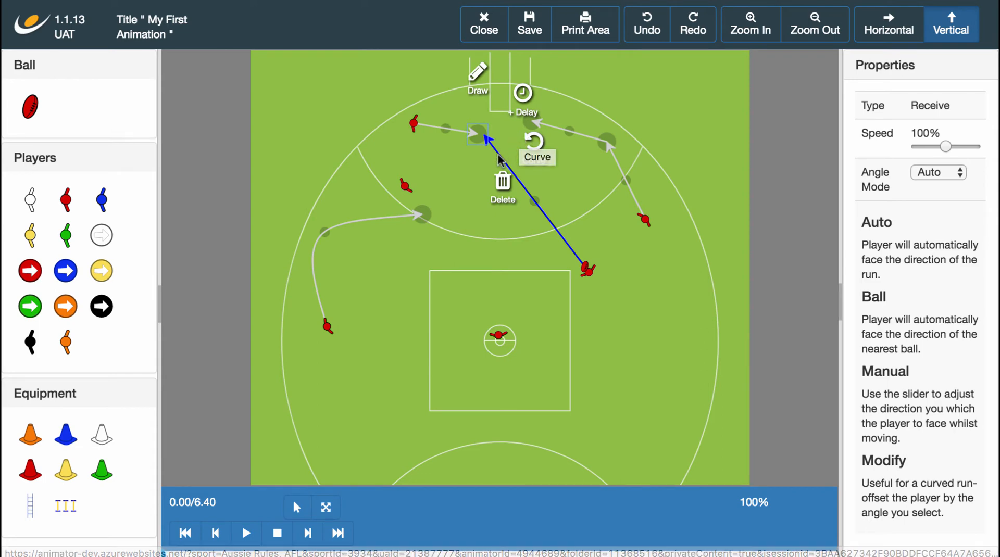
{"action": "left_click", "coordinate": [478, 73]}
{"action": "left_click", "coordinate": [510, 87]}
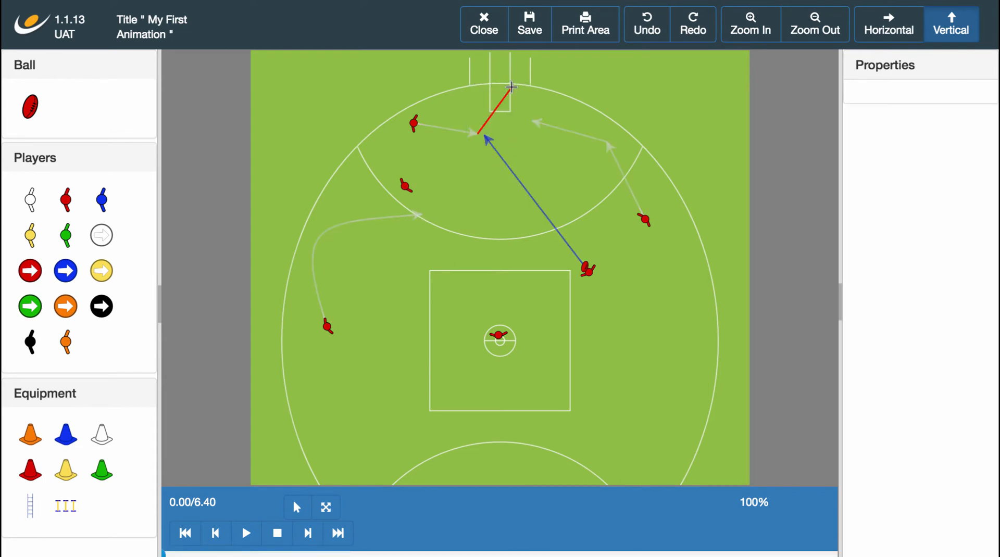
{"action": "scroll", "coordinate": [525, 88], "scroll_direction": "up", "scroll_amount": 2}
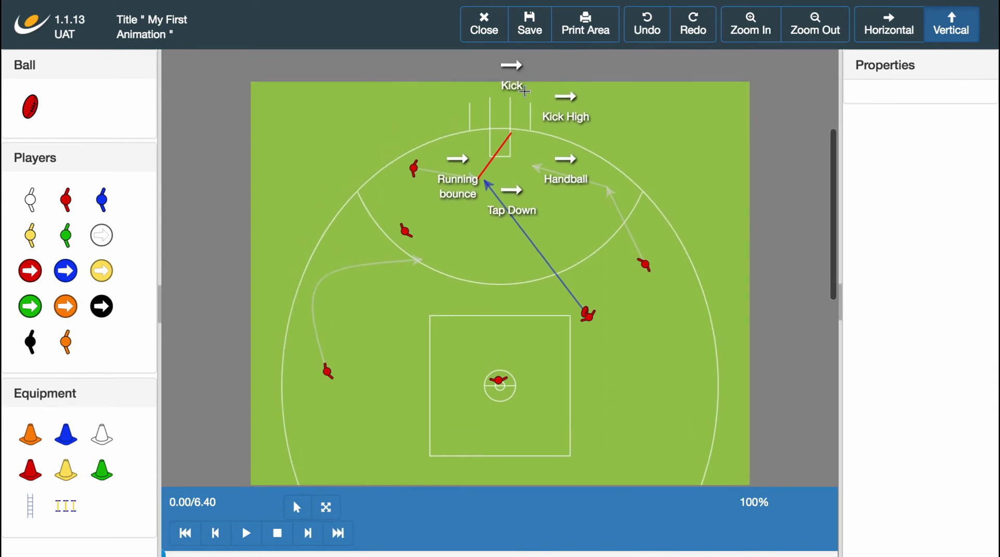
{"action": "left_click", "coordinate": [573, 107]}
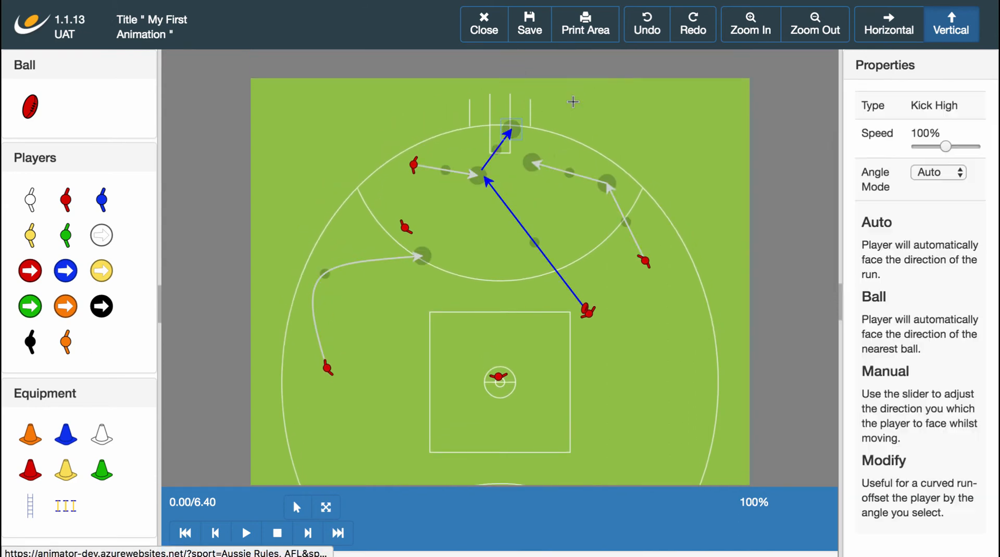
{"action": "left_click", "coordinate": [661, 144]}
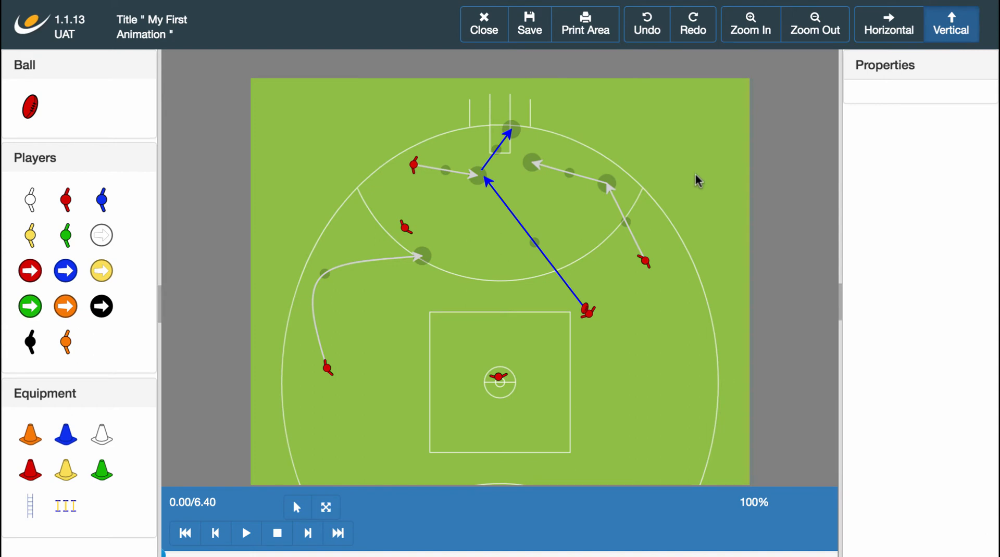
Step: Preview the animation with both kicks and return it to the start
{"action": "scroll", "coordinate": [695, 174], "scroll_direction": "down", "scroll_amount": 1}
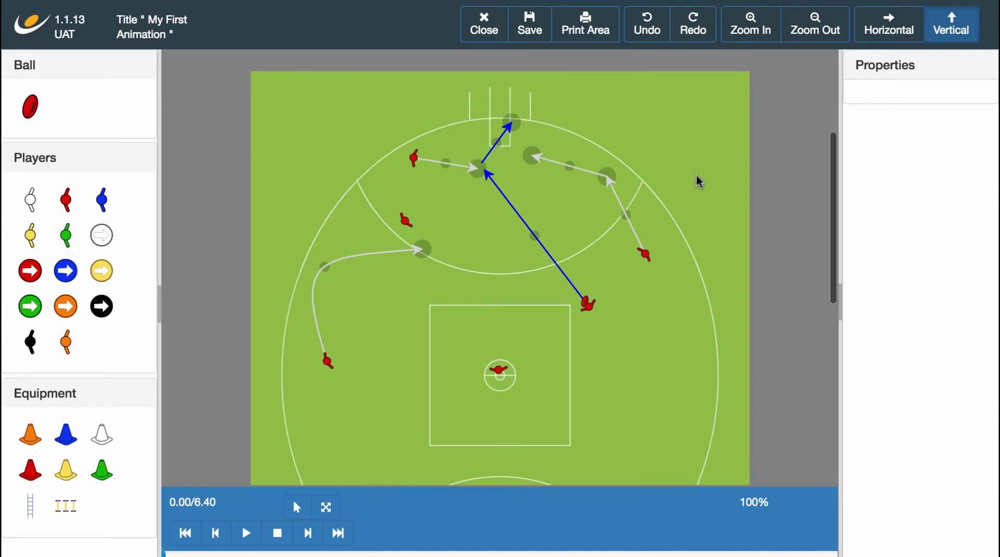
{"action": "left_click", "coordinate": [247, 534]}
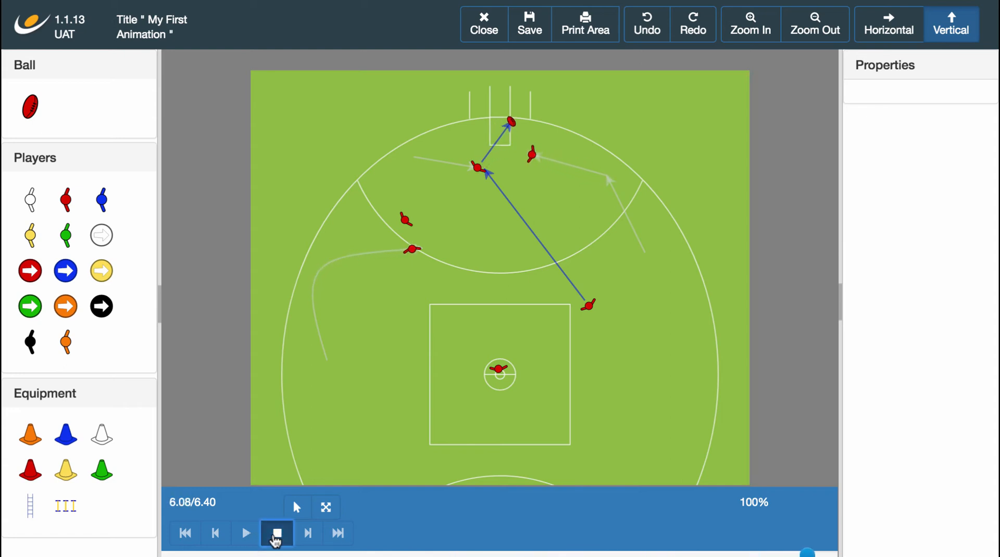
{"action": "left_click", "coordinate": [276, 537]}
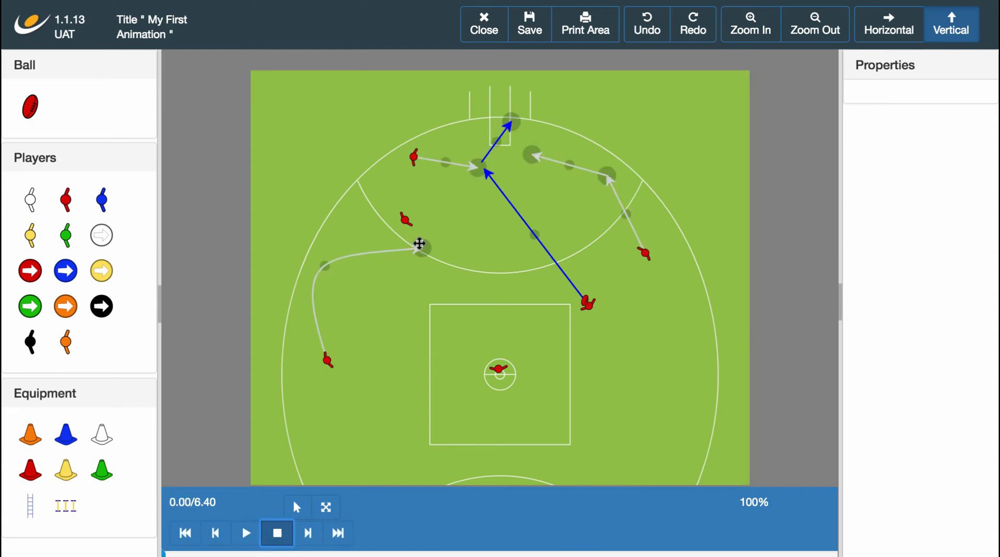
Step: Shift the curved run rightward, move the two-part run's endpoint down-left and the straight run's endpoint right of the goal, and preview the animation
{"action": "left_click_drag", "start_coordinate": [419, 248], "coordinate": [505, 232]}
{"action": "left_click", "coordinate": [334, 360]}
{"action": "left_click_drag", "start_coordinate": [334, 360], "coordinate": [423, 349]}
{"action": "left_click_drag", "start_coordinate": [534, 158], "coordinate": [449, 205]}
{"action": "left_click_drag", "start_coordinate": [479, 172], "coordinate": [559, 170]}
{"action": "left_click", "coordinate": [246, 533]}
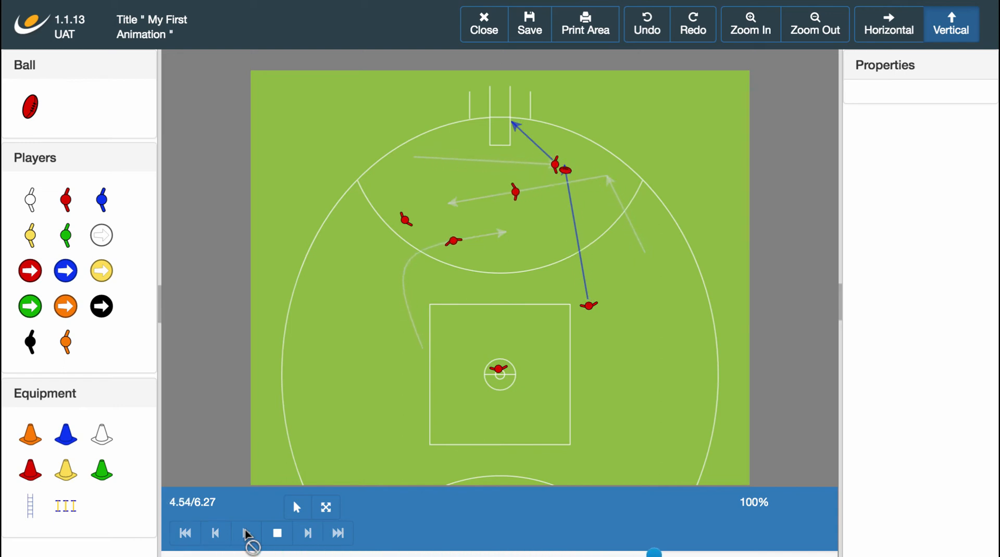
{"action": "left_click", "coordinate": [277, 532]}
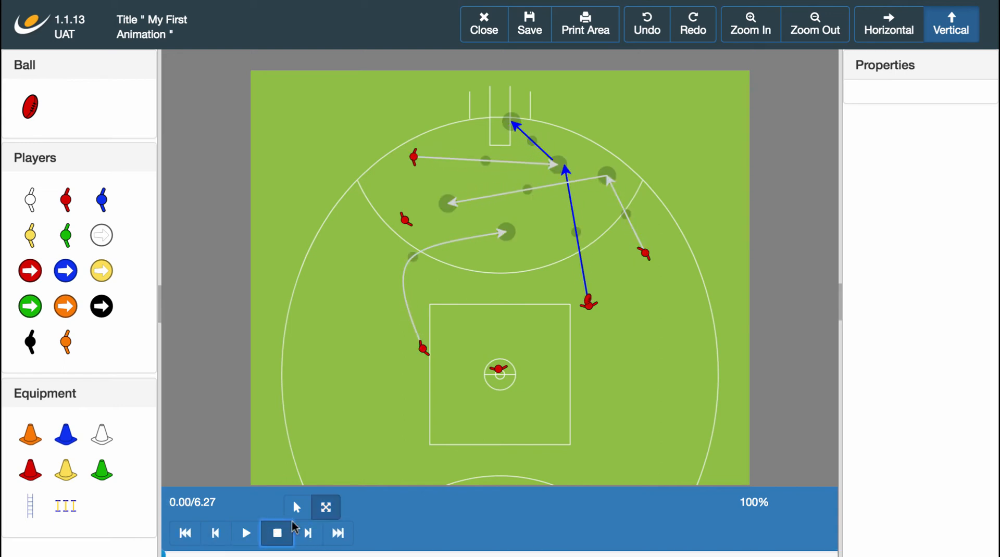
Step: Set the speed of the curved run to 200% and preview the animation
{"action": "left_click", "coordinate": [507, 236]}
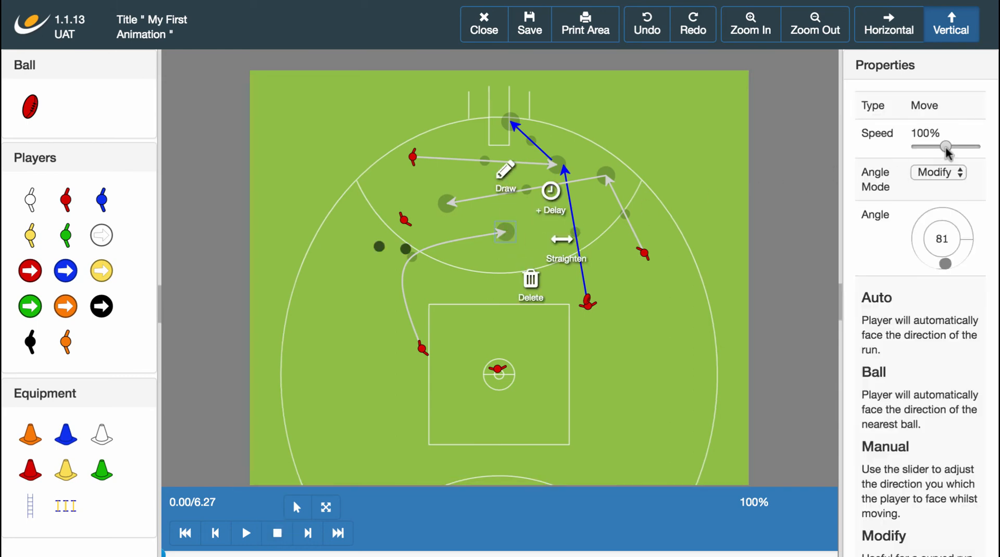
{"action": "left_click_drag", "start_coordinate": [945, 147], "coordinate": [975, 146]}
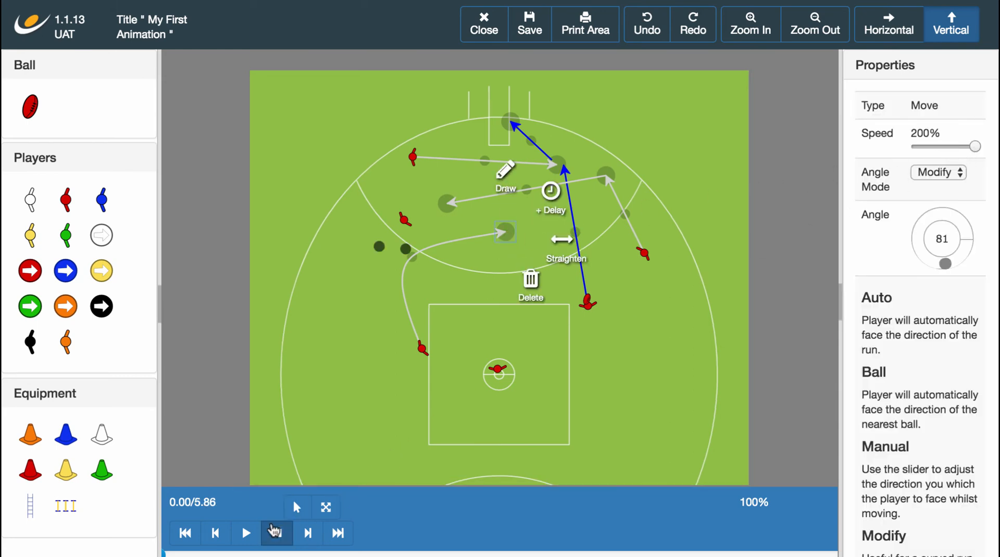
{"action": "left_click", "coordinate": [247, 533]}
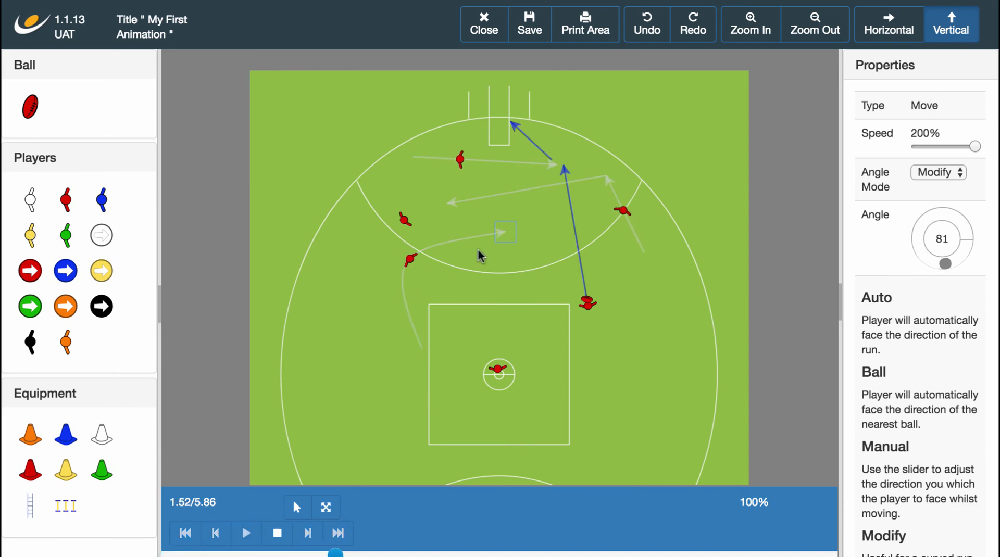
{"action": "scroll", "coordinate": [477, 249], "scroll_direction": "down", "scroll_amount": 1}
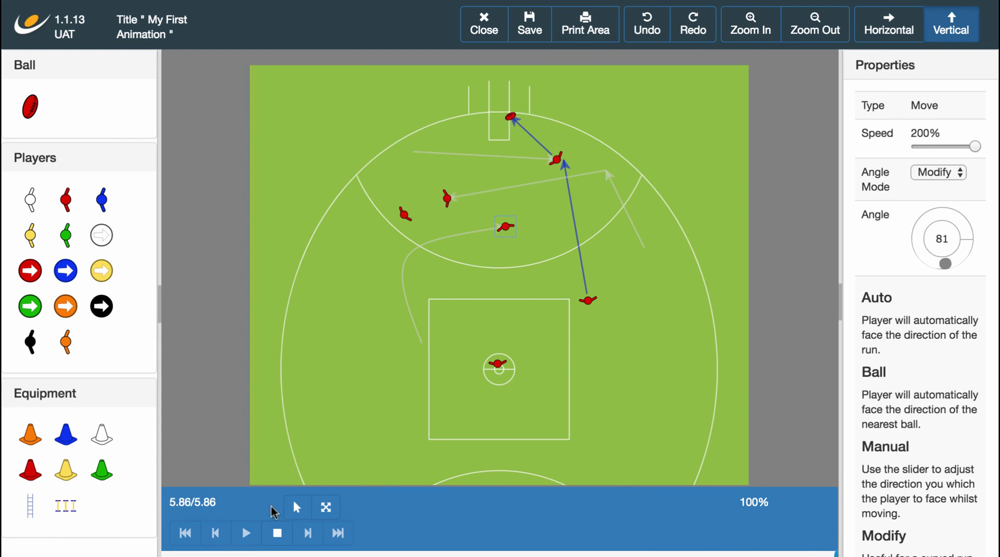
{"action": "left_click", "coordinate": [277, 533]}
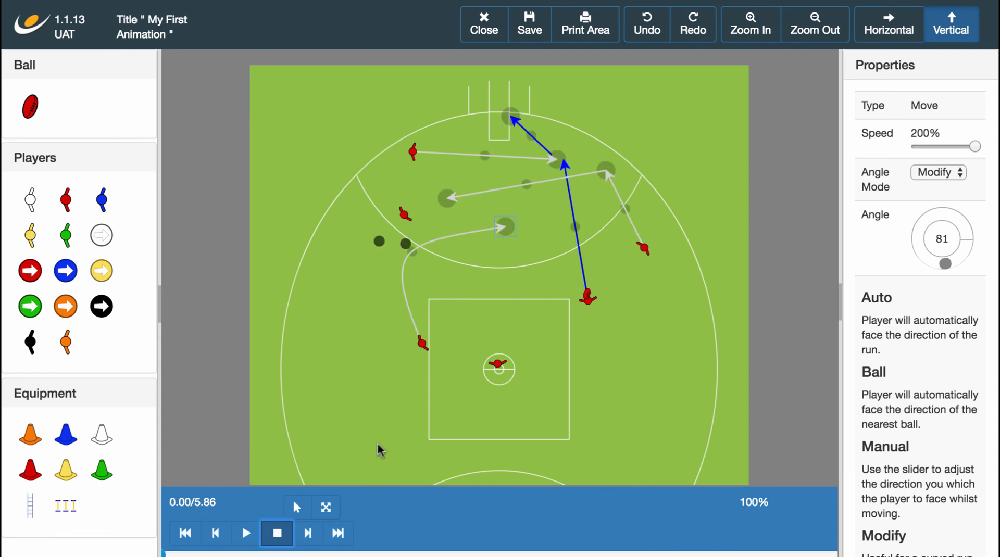
Step: Save the animation
{"action": "left_click", "coordinate": [521, 37]}
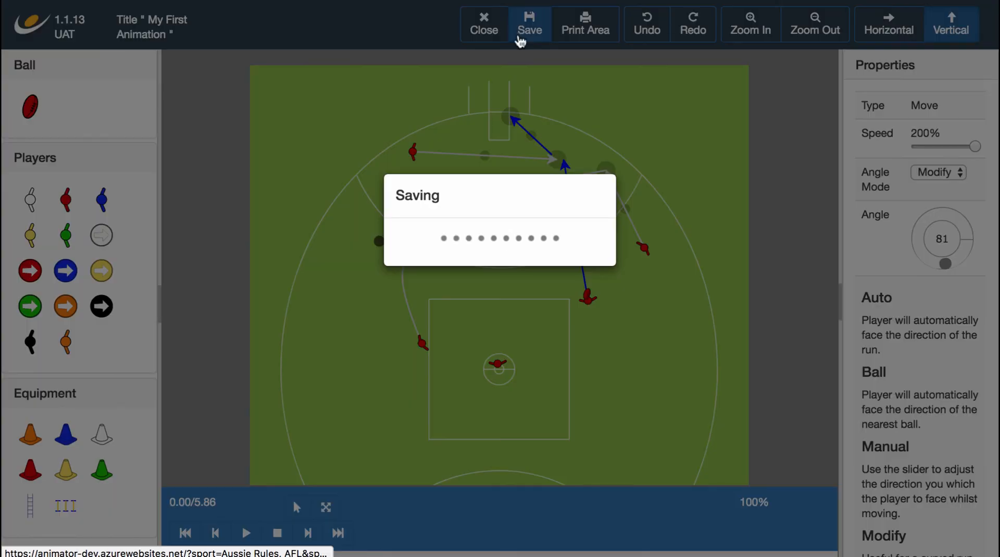